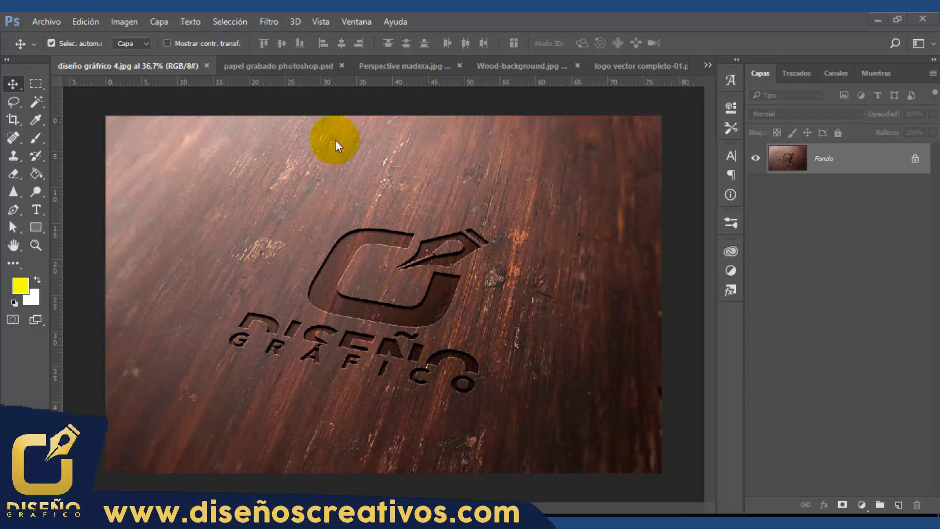
Review the engraved paper example, Perspective madera and logo tabs, then return to Wood-background
{"action": "left_click", "coordinate": [304, 61]}
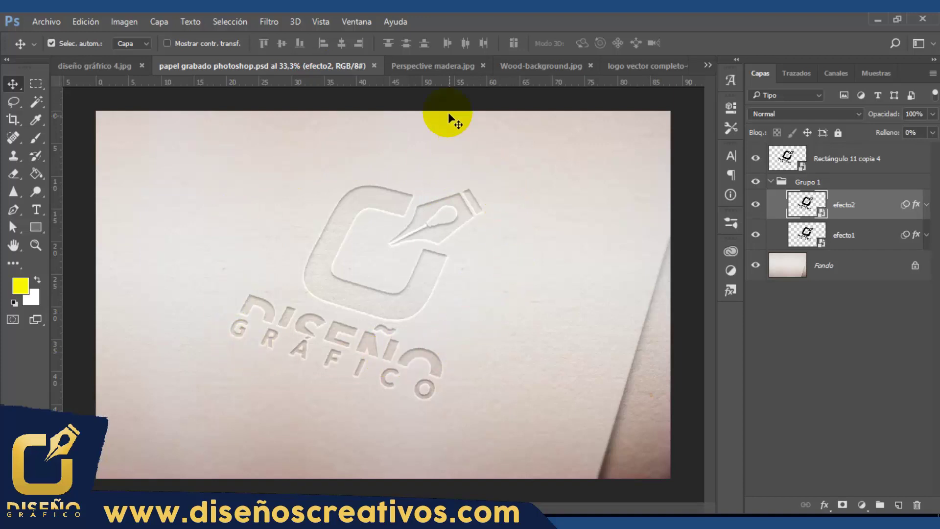
{"action": "left_click", "coordinate": [448, 66]}
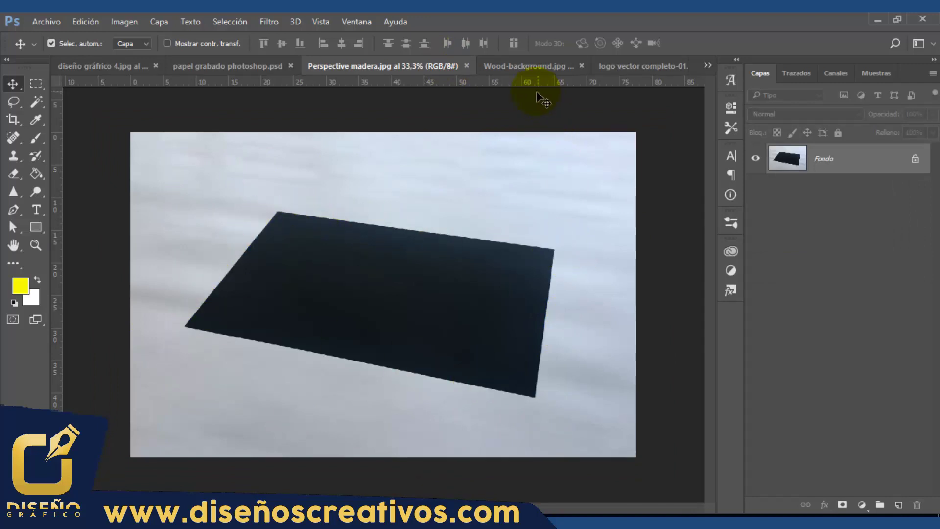
{"action": "left_click", "coordinate": [534, 69]}
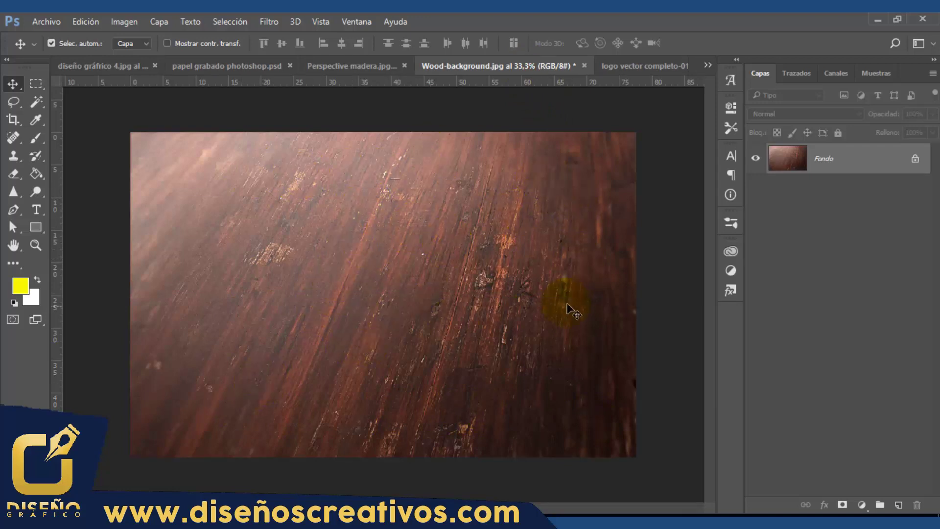
{"action": "left_click", "coordinate": [641, 67]}
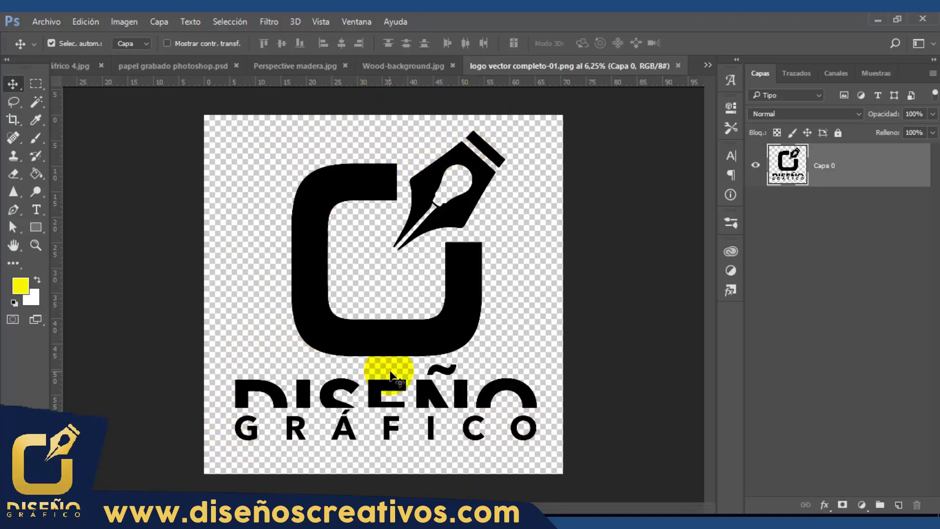
{"action": "left_click", "coordinate": [407, 69]}
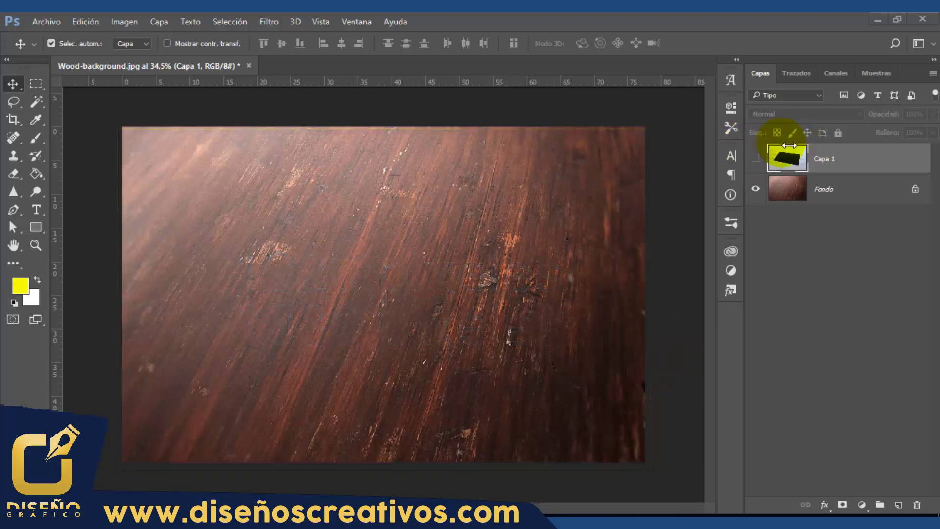
Make the Capa 1 card photo visible and switch to the Rectangle tool
{"action": "left_click", "coordinate": [758, 157]}
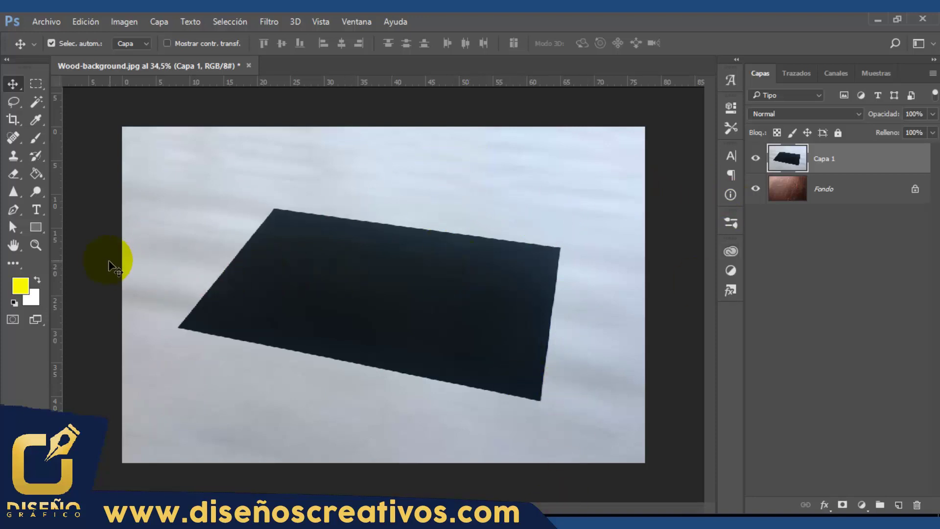
{"action": "left_click", "coordinate": [37, 227]}
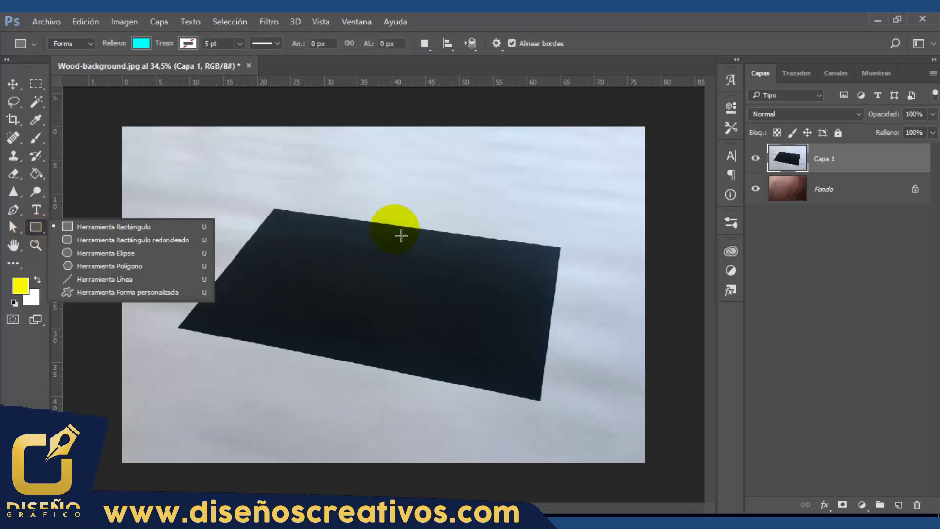
Create a 1267 × 814 px cyan rectangle on the canvas
{"action": "left_click", "coordinate": [341, 260]}
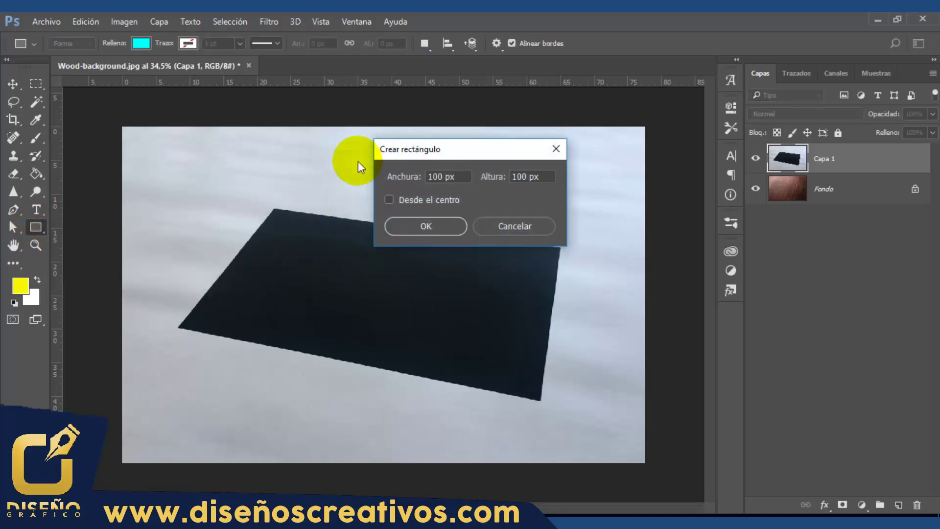
{"action": "left_click_drag", "start_coordinate": [464, 152], "coordinate": [398, 174]}
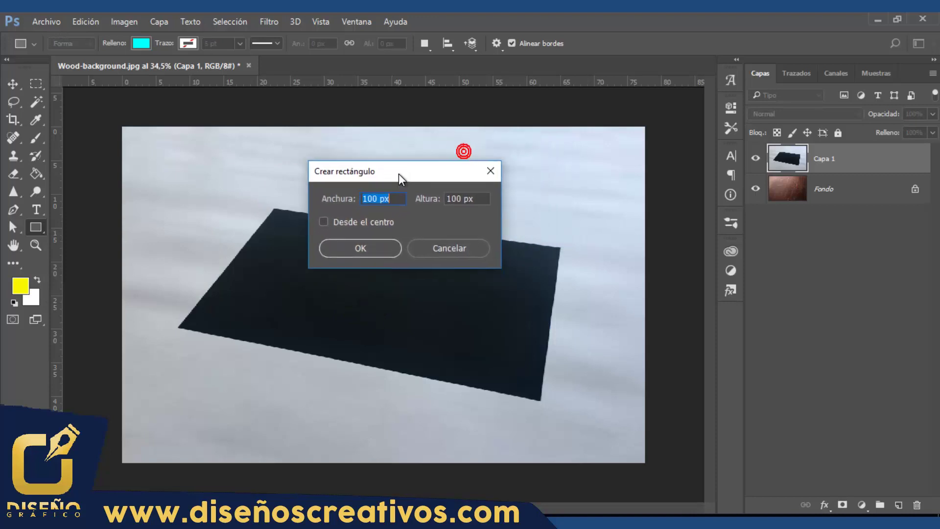
{"action": "left_click", "coordinate": [338, 201]}
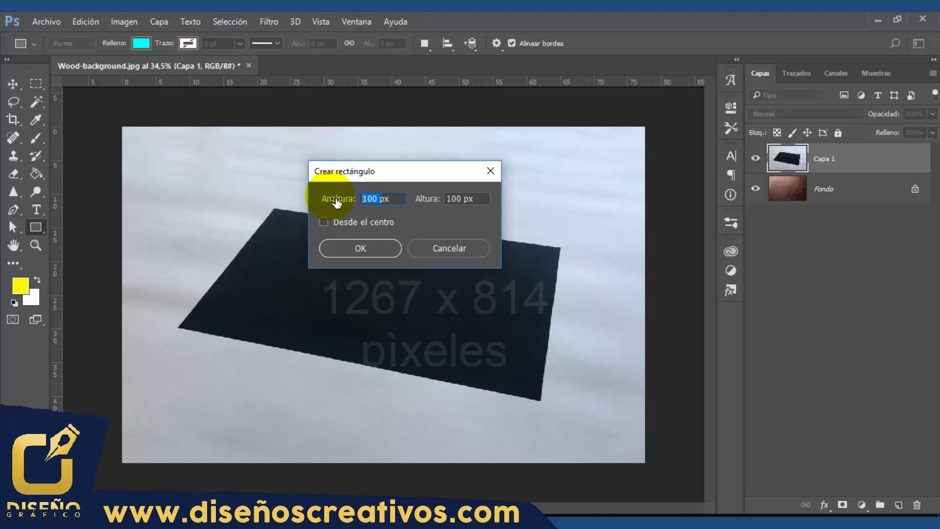
{"action": "type", "text": "1267"}
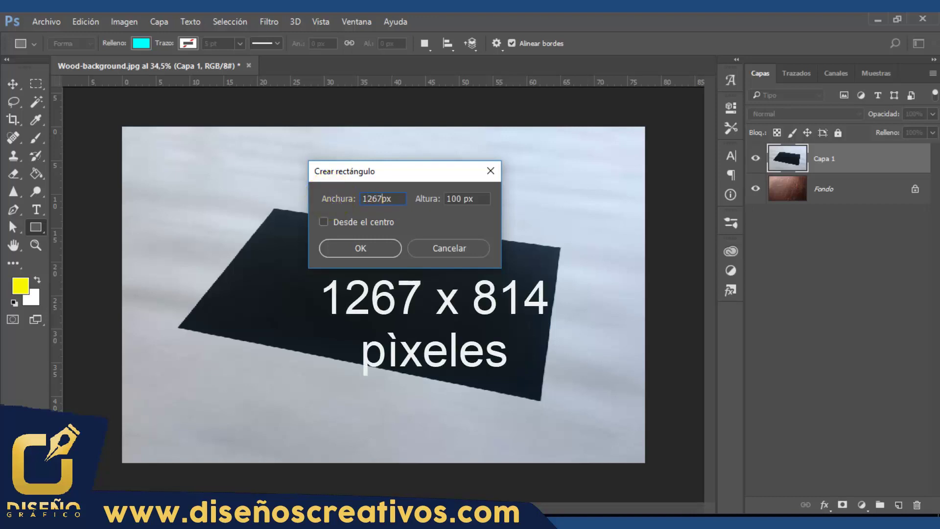
{"action": "left_click", "coordinate": [449, 202]}
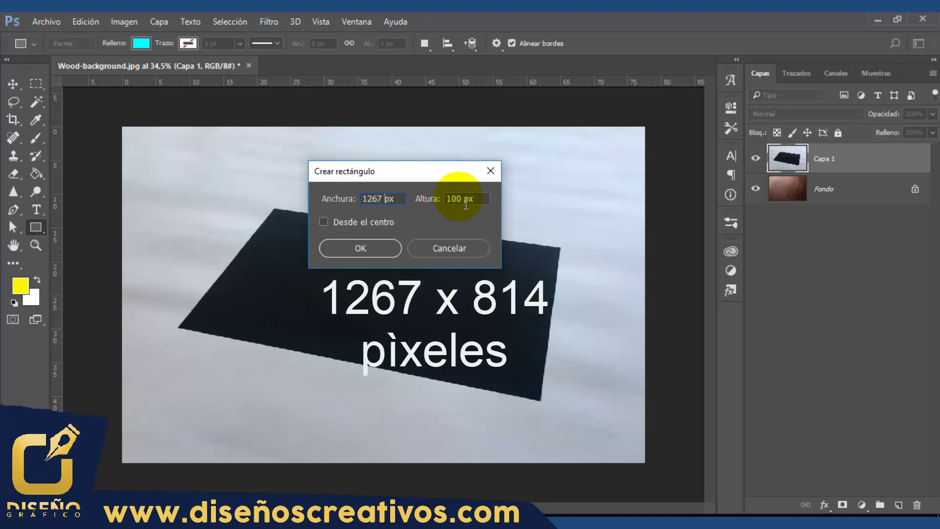
{"action": "left_click_drag", "start_coordinate": [465, 205], "coordinate": [446, 202]}
{"action": "type", "text": "814"}
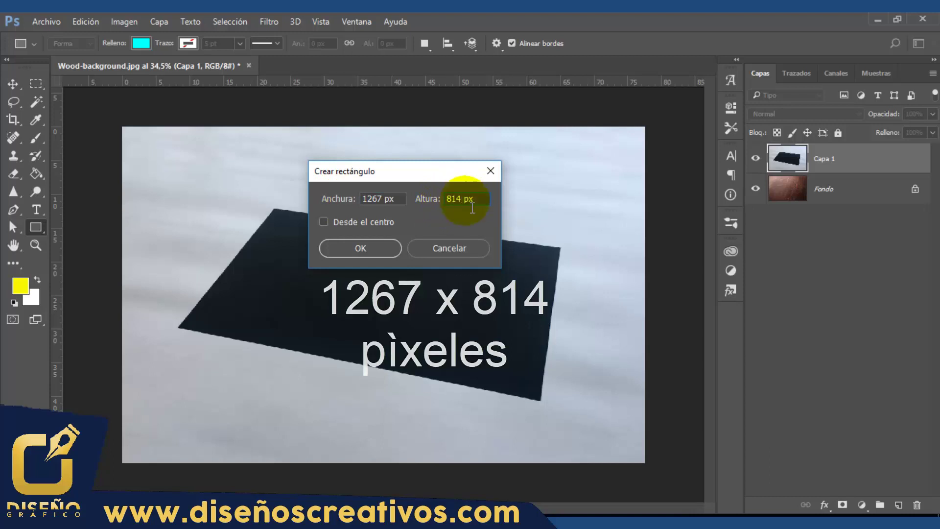
{"action": "left_click", "coordinate": [376, 245]}
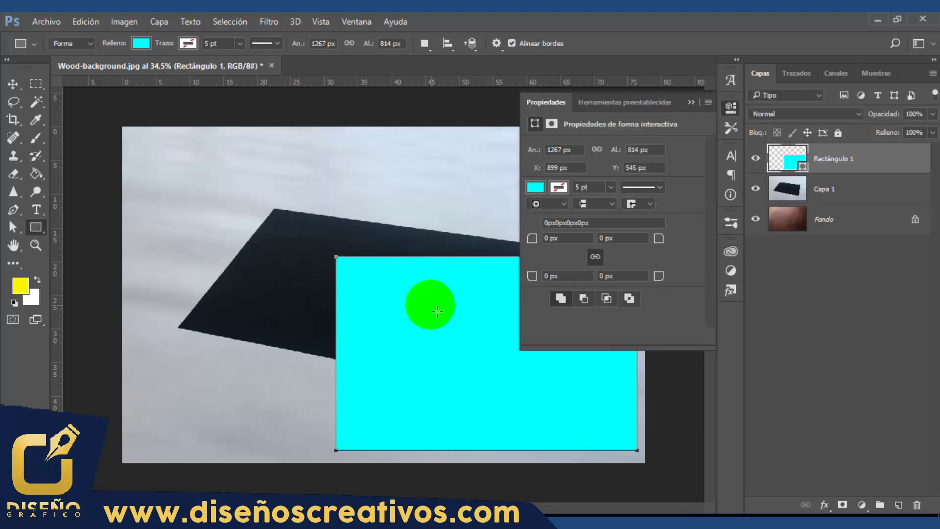
Move the cyan rectangle with the Move tool so it sits over the dark card
{"action": "left_click", "coordinate": [12, 84]}
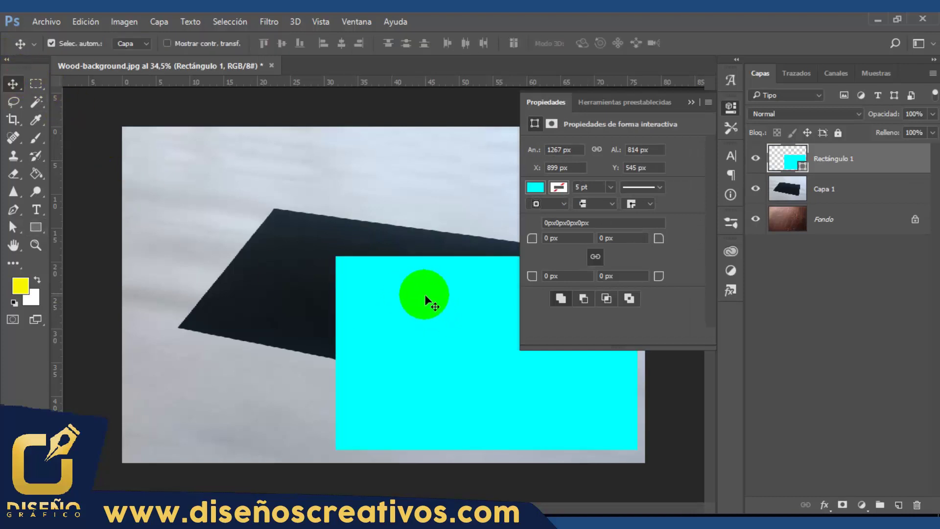
{"action": "left_click_drag", "start_coordinate": [418, 301], "coordinate": [297, 244]}
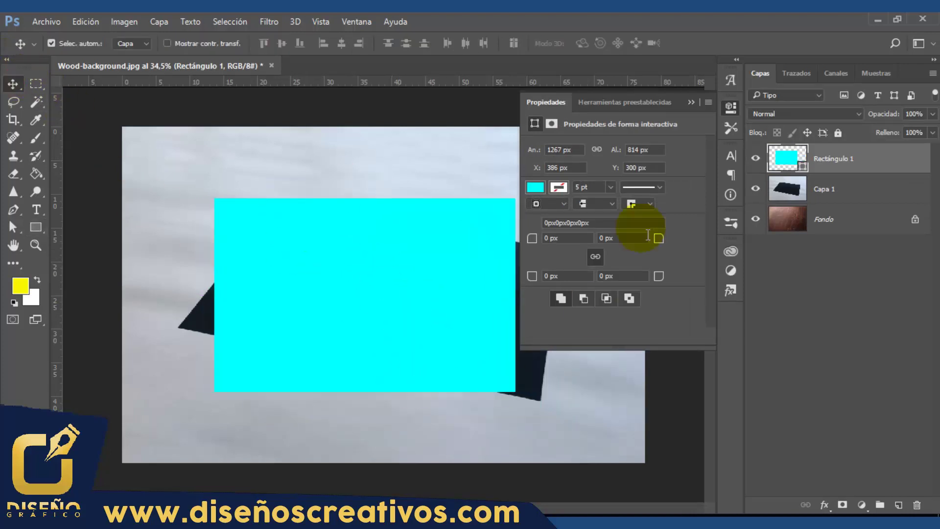
{"action": "left_click", "coordinate": [691, 104]}
{"action": "left_click_drag", "start_coordinate": [422, 252], "coordinate": [427, 267]}
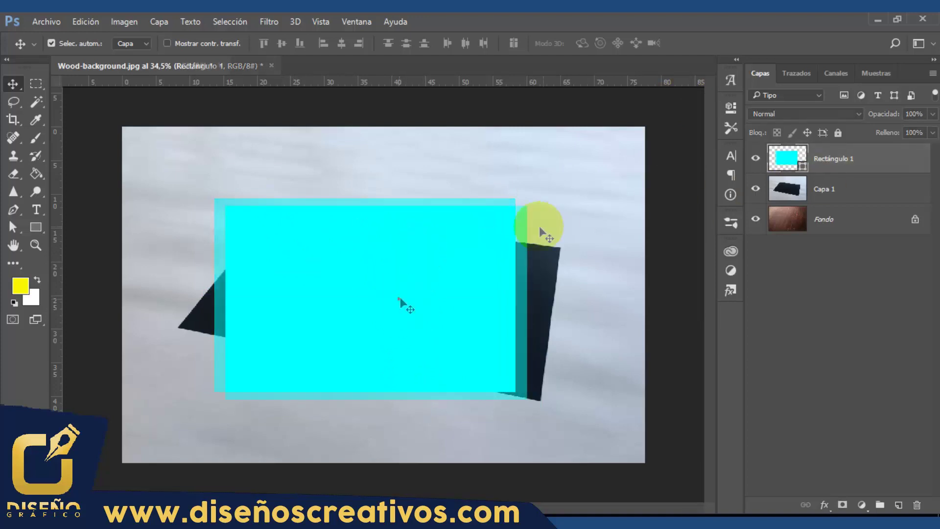
Convert the Rectángulo 1 layer into a smart object
{"action": "left_click", "coordinate": [882, 164]}
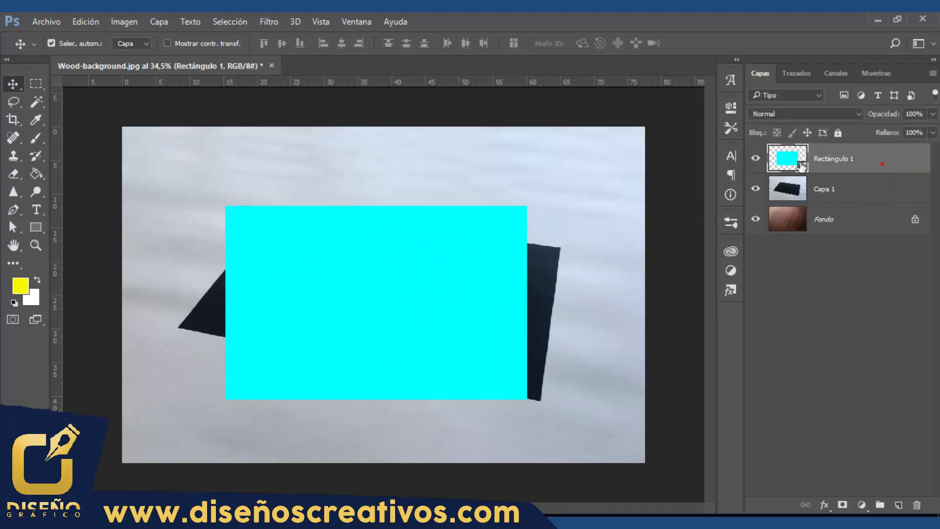
{"action": "left_click", "coordinate": [495, 235]}
{"action": "left_click", "coordinate": [791, 156]}
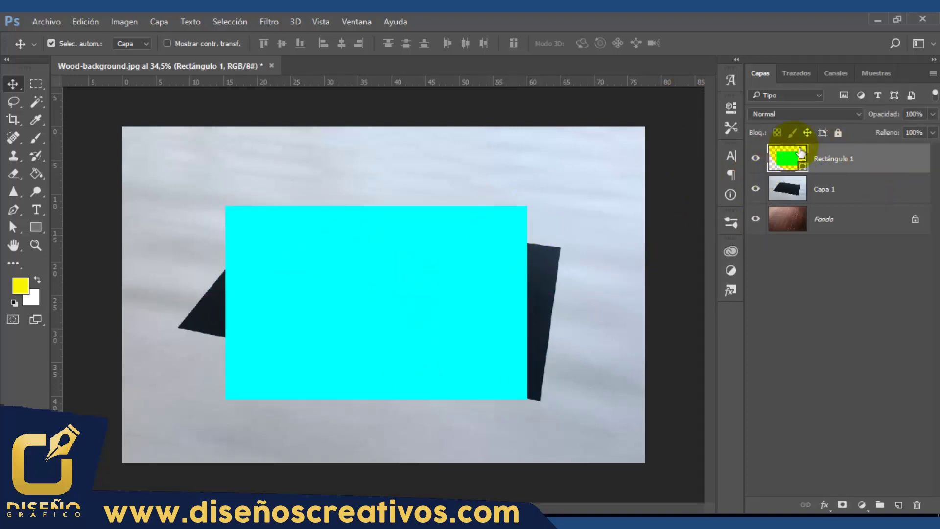
{"action": "left_click", "coordinate": [877, 156]}
{"action": "right_click", "coordinate": [883, 158]}
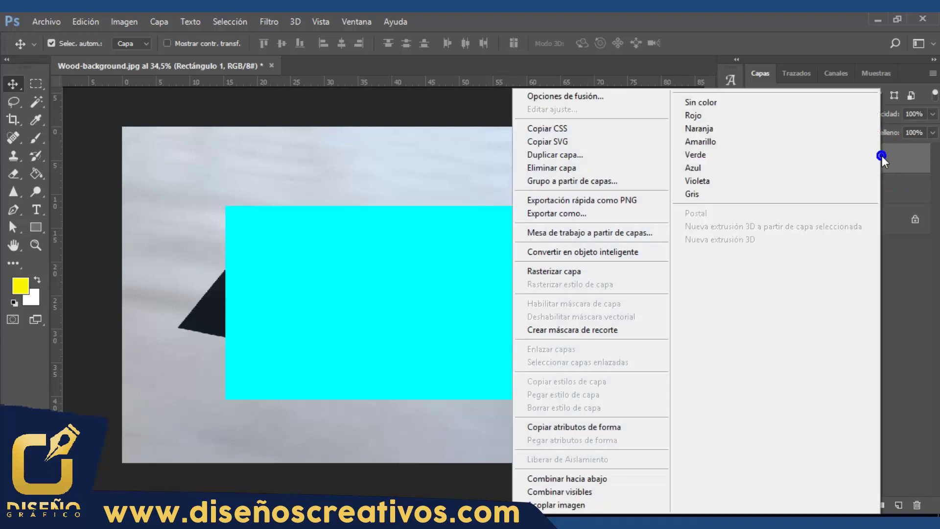
{"action": "left_click", "coordinate": [571, 252]}
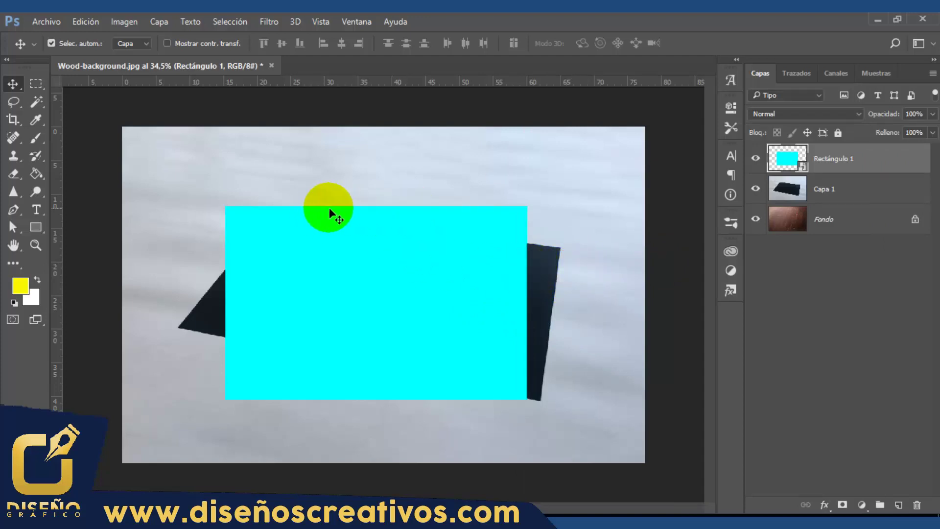
Distort the rectangle's four corners onto the card's corners using a temporarily lowered opacity
{"action": "key", "text": "ctrl+t"}
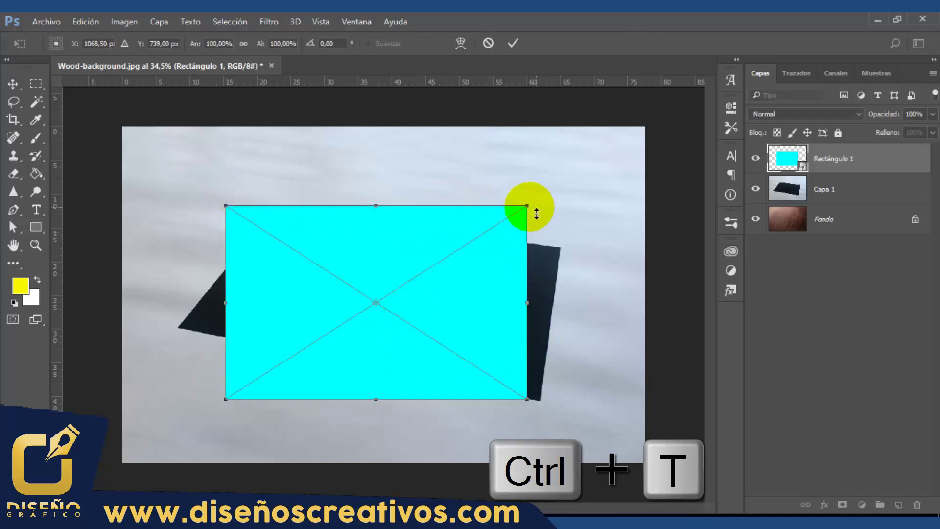
{"action": "right_click", "coordinate": [449, 232]}
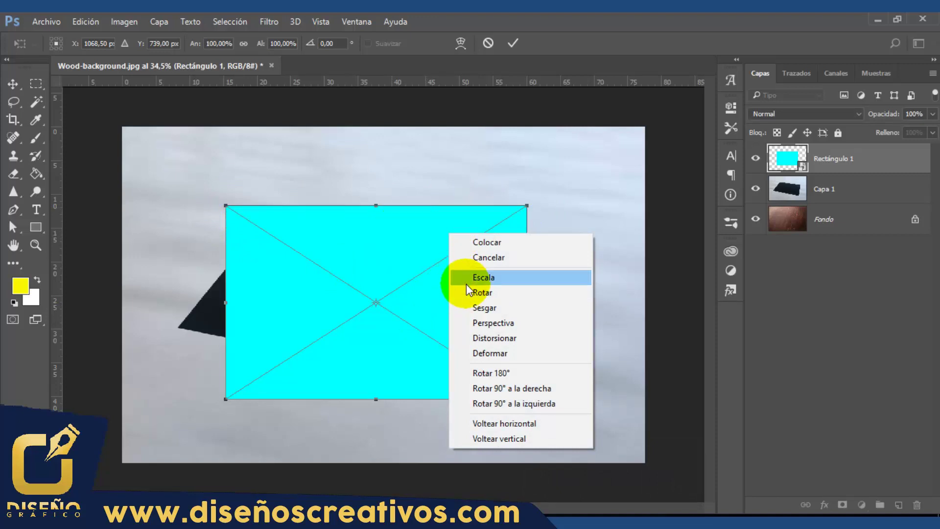
{"action": "left_click", "coordinate": [515, 336]}
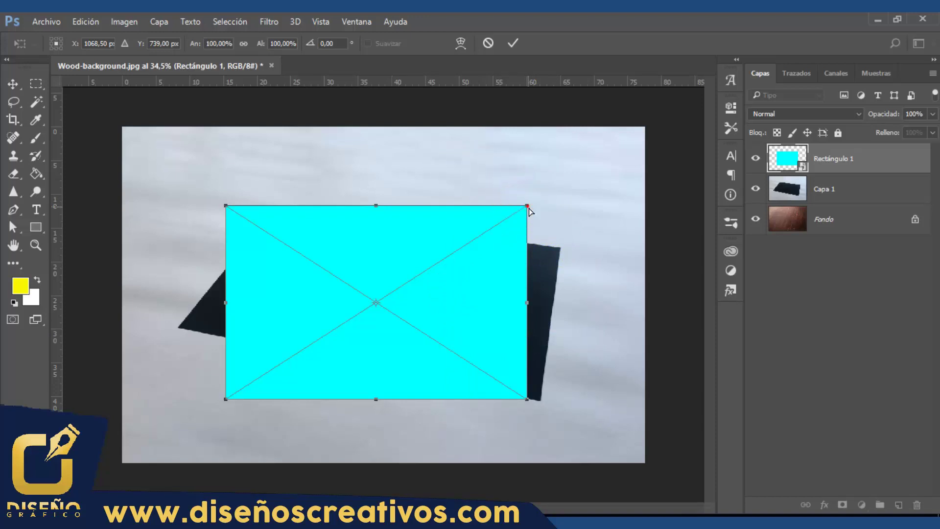
{"action": "mouse_move", "coordinate": [528, 206]}
{"action": "left_mouse_down"}
{"action": "mouse_move", "coordinate": [527, 249]}
{"action": "mouse_move", "coordinate": [563, 254]}
{"action": "left_mouse_up"}
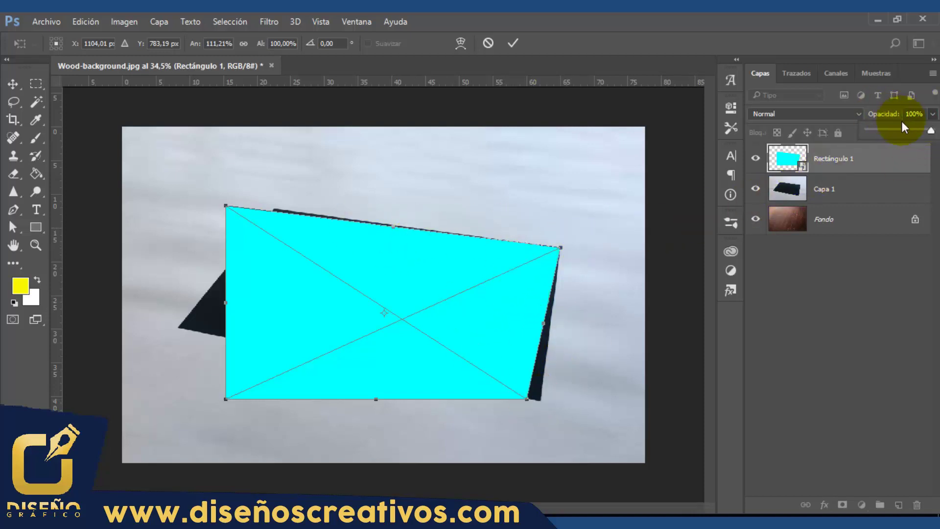
{"action": "left_click_drag", "start_coordinate": [900, 136], "coordinate": [887, 136]}
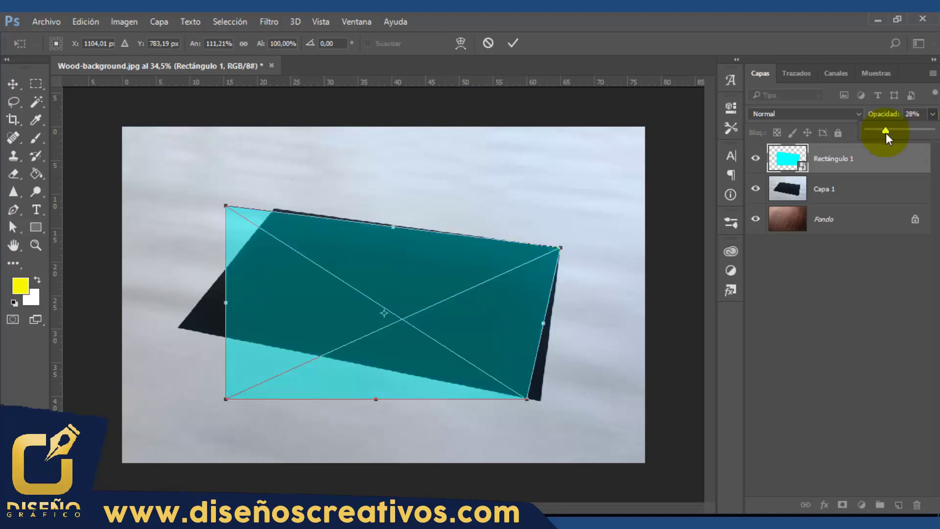
{"action": "left_click_drag", "start_coordinate": [226, 206], "coordinate": [270, 205]}
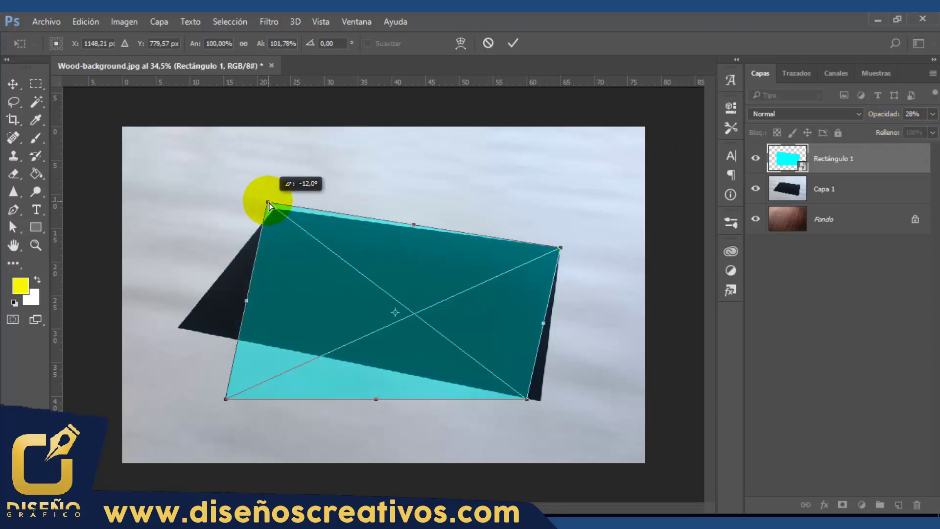
{"action": "mouse_move", "coordinate": [226, 399]}
{"action": "left_mouse_down"}
{"action": "mouse_move", "coordinate": [176, 334]}
{"action": "mouse_move", "coordinate": [164, 335]}
{"action": "left_mouse_up"}
{"action": "left_click_drag", "start_coordinate": [527, 399], "coordinate": [548, 413]}
{"action": "left_click_drag", "start_coordinate": [561, 247], "coordinate": [568, 250]}
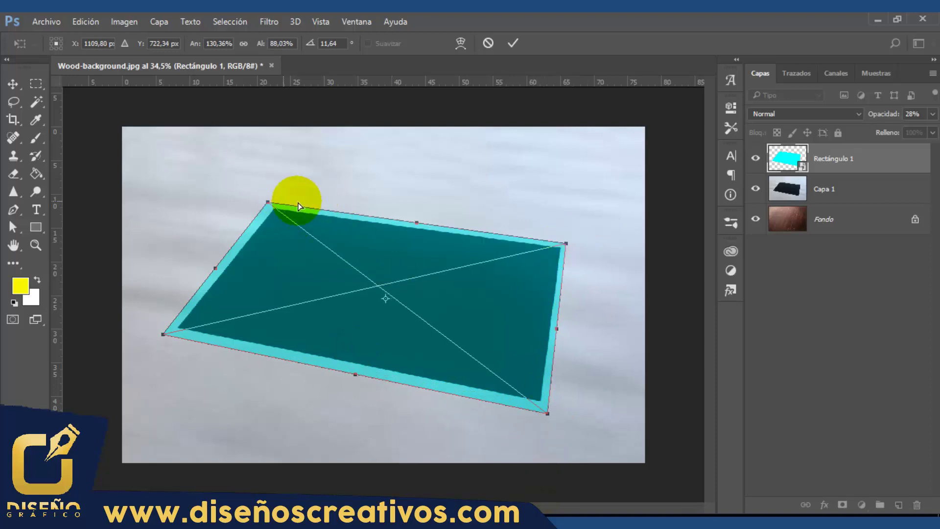
{"action": "left_click", "coordinate": [513, 43]}
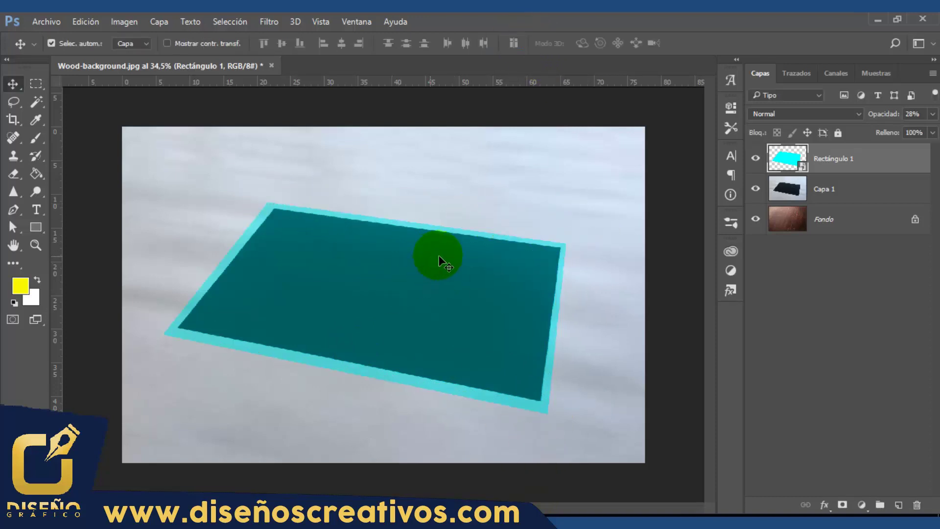
Raise the rectangle layer's opacity back to 100%
{"action": "left_click", "coordinate": [932, 113]}
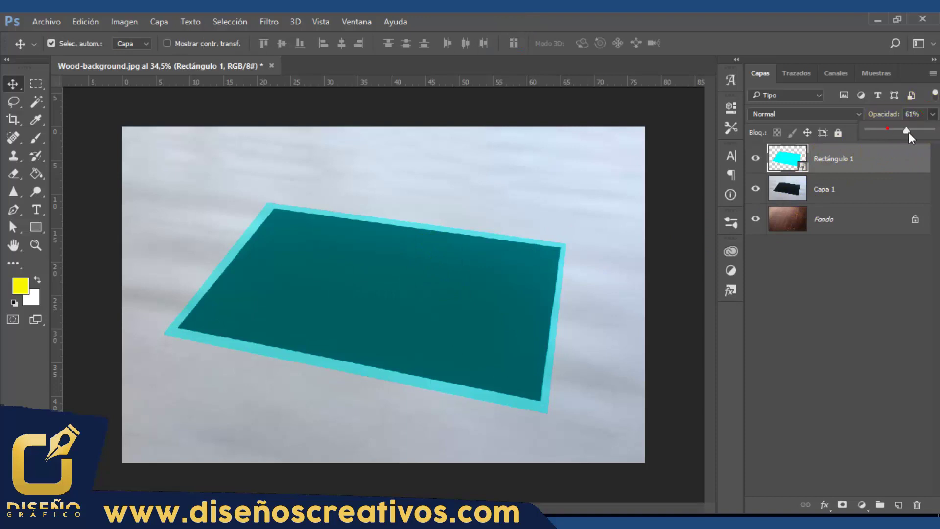
{"action": "left_click_drag", "start_coordinate": [909, 132], "coordinate": [924, 132]}
{"action": "left_click", "coordinate": [696, 226]}
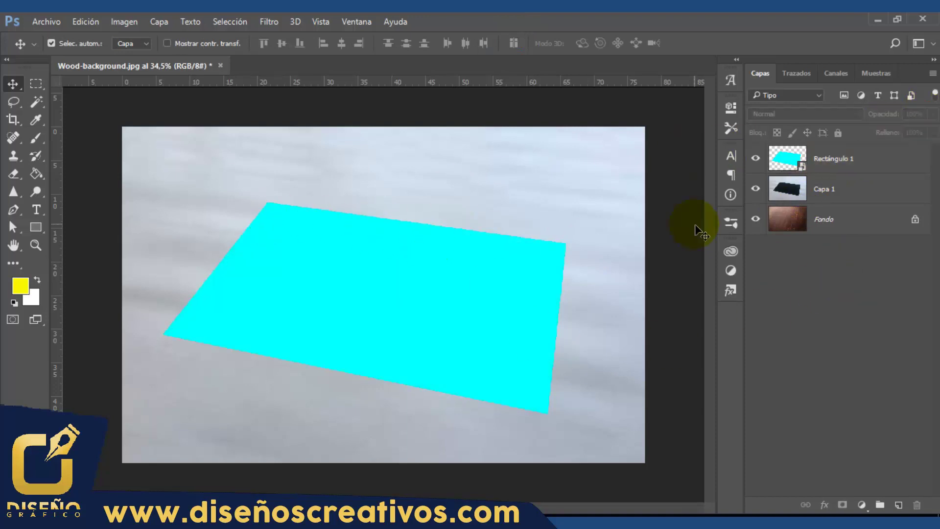
Delete the Capa 1 layer and open Rectángulo 1's contents, keeping the colour profile
{"action": "left_click", "coordinate": [851, 193]}
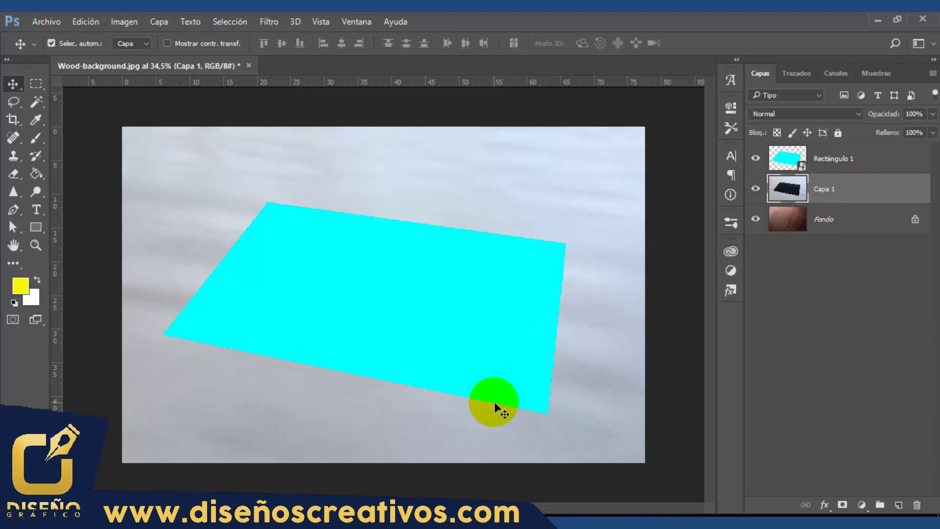
{"action": "key", "text": "Delete"}
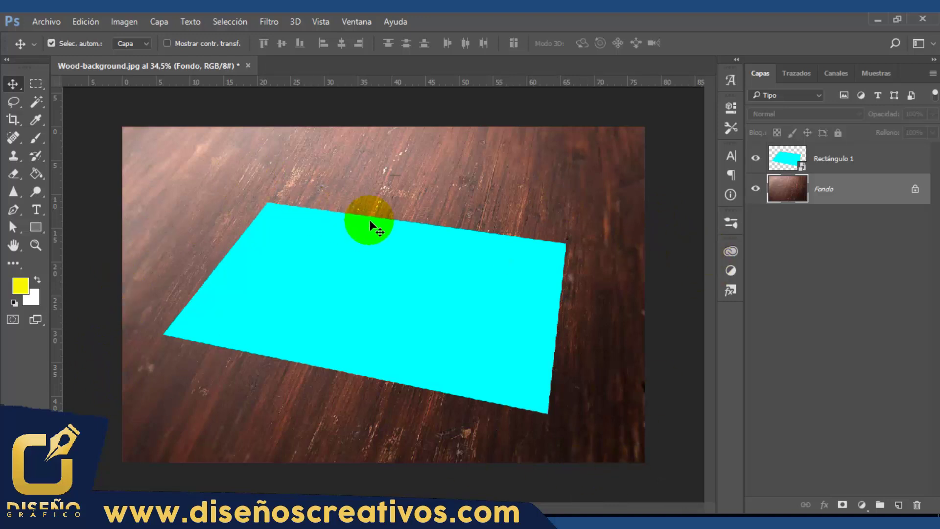
{"action": "left_click", "coordinate": [792, 164]}
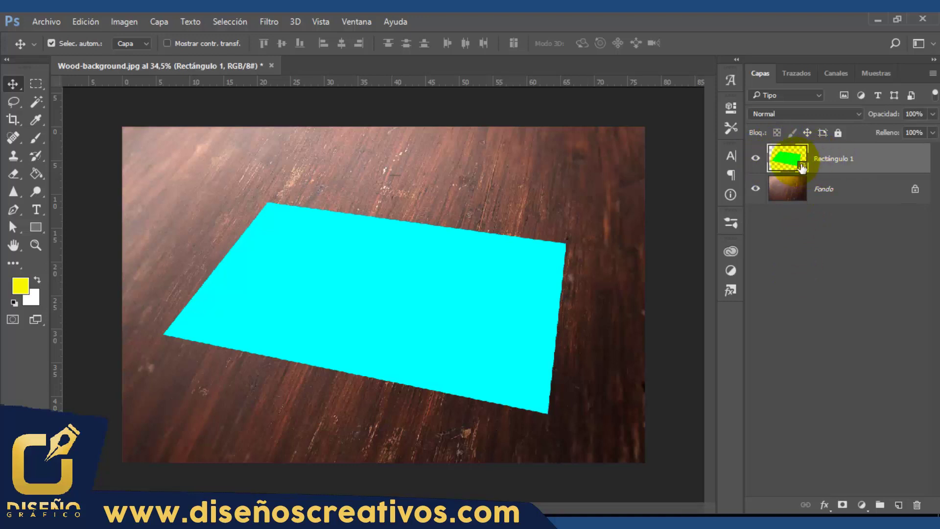
{"action": "left_click", "coordinate": [794, 166]}
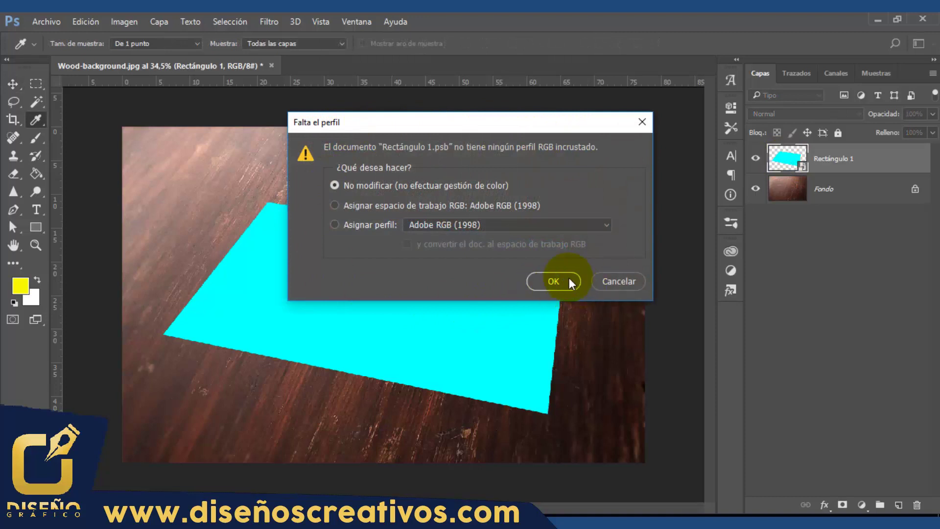
{"action": "left_click", "coordinate": [543, 283]}
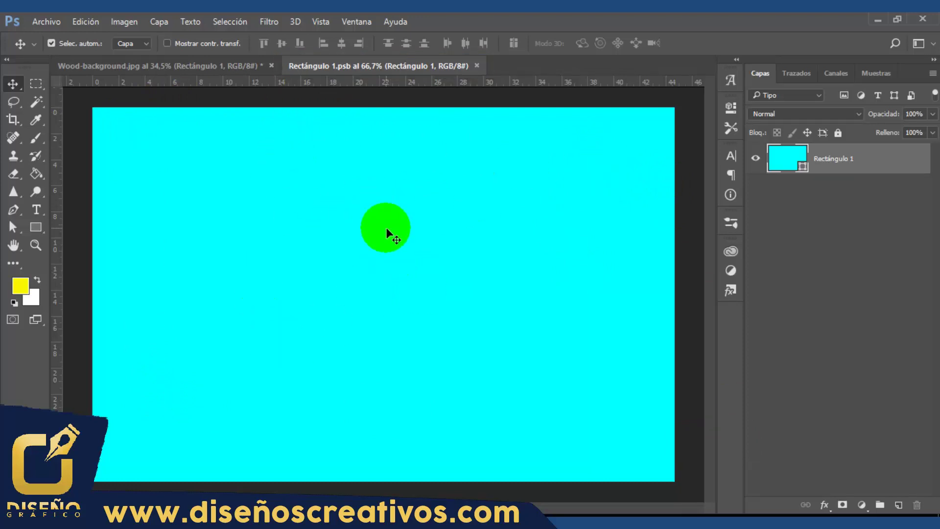
Embed logo vector completo-01 over the cyan rectangle, scaled up and nudged slightly down
{"action": "left_click", "coordinate": [49, 21]}
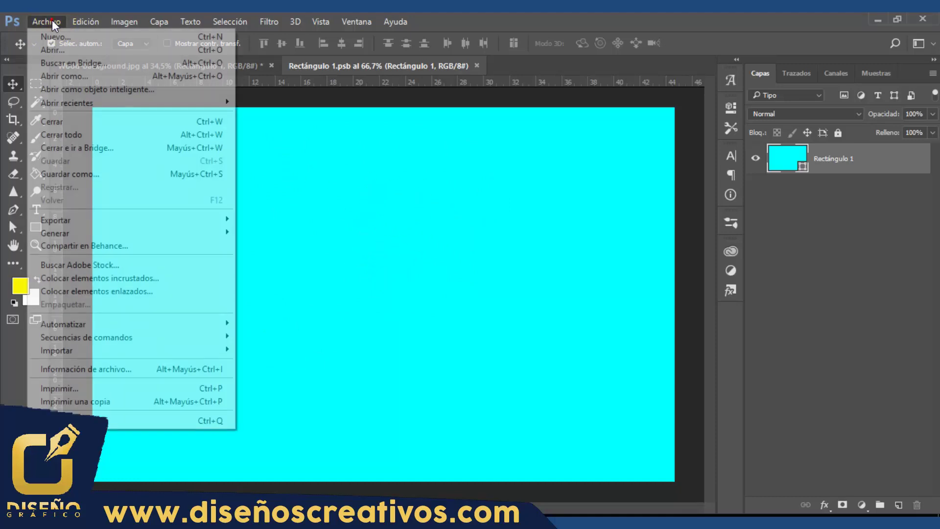
{"action": "left_click", "coordinate": [123, 281]}
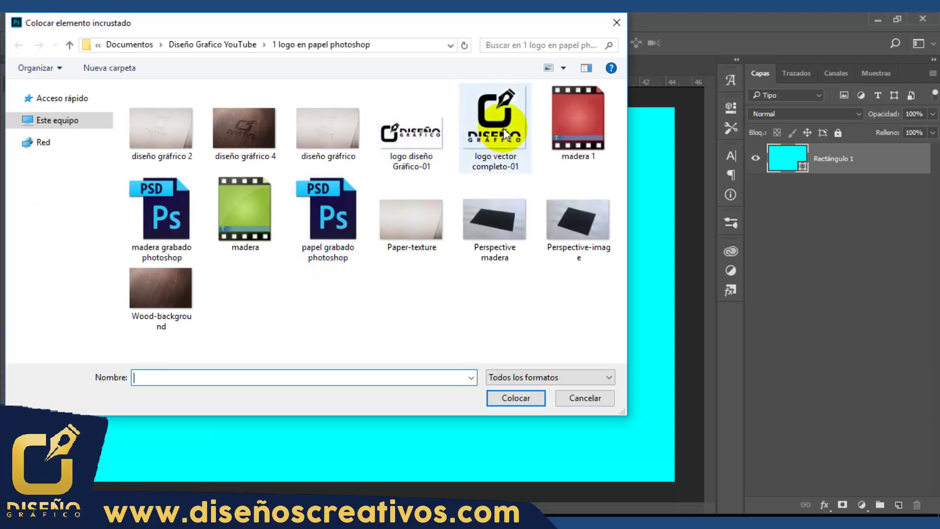
{"action": "left_click", "coordinate": [496, 129]}
{"action": "left_click", "coordinate": [517, 404]}
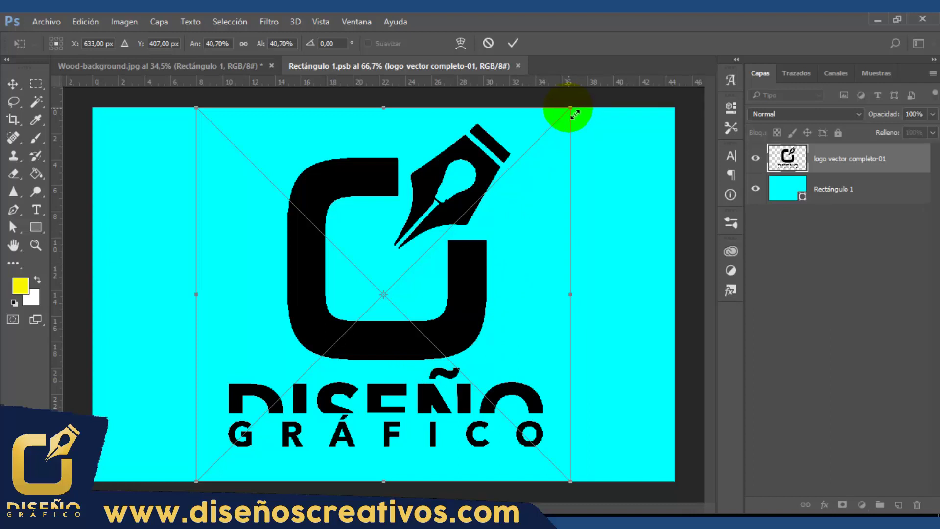
{"action": "left_click_drag", "start_coordinate": [579, 115], "coordinate": [590, 111]}
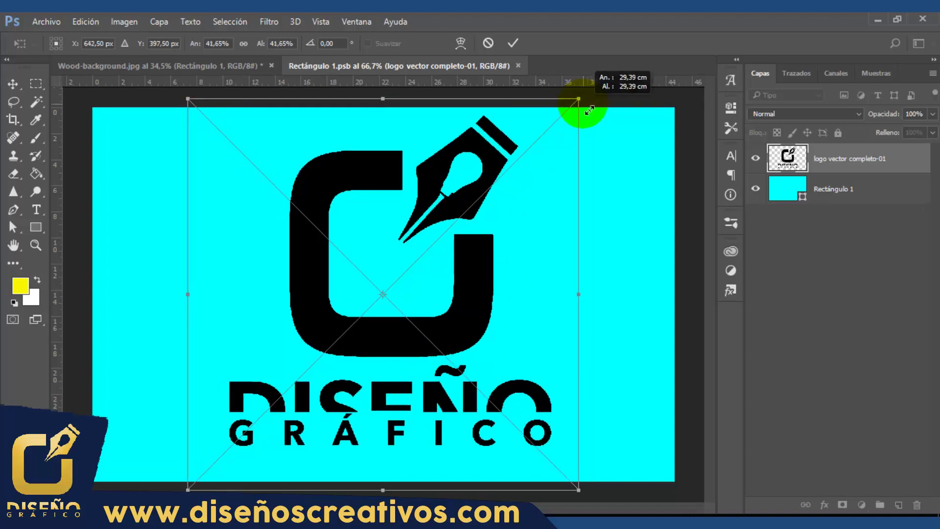
{"action": "left_click_drag", "start_coordinate": [590, 110], "coordinate": [610, 100]}
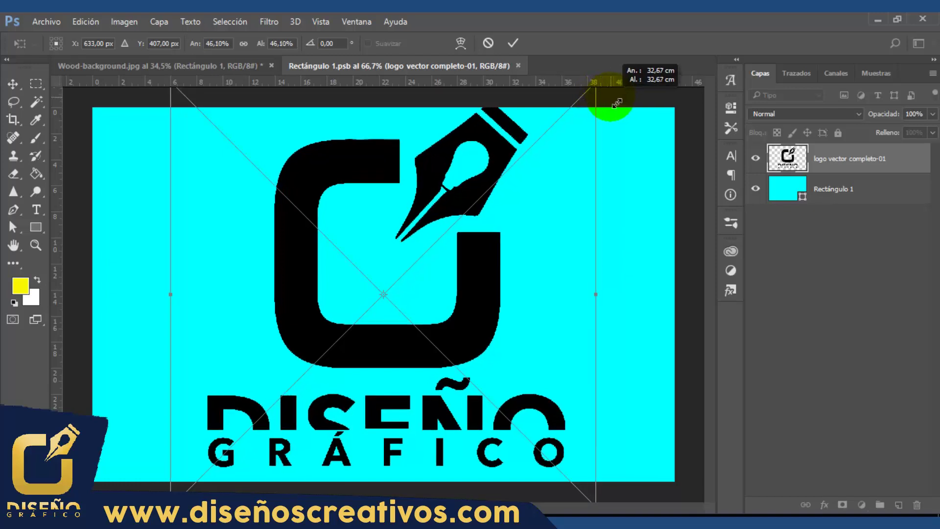
{"action": "key", "text": "Down"}
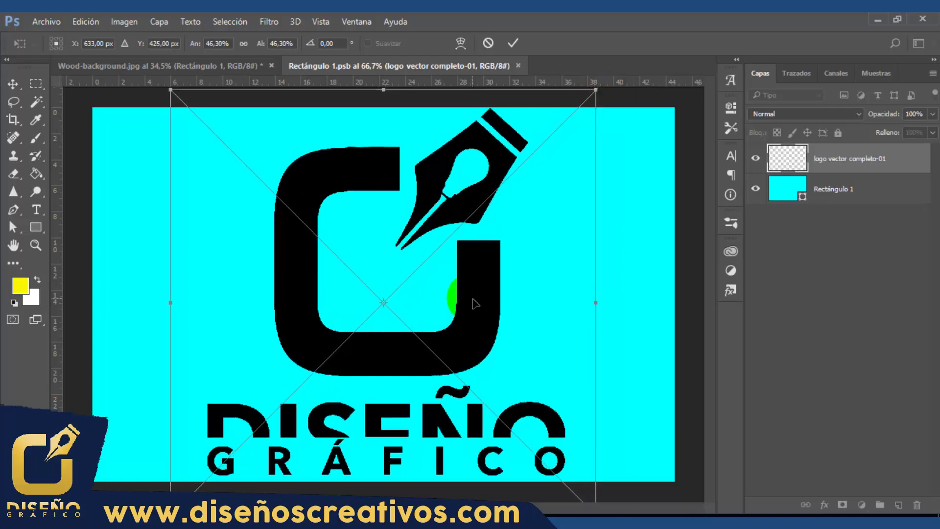
{"action": "key", "text": "Down"}
{"action": "key", "text": "Down"}
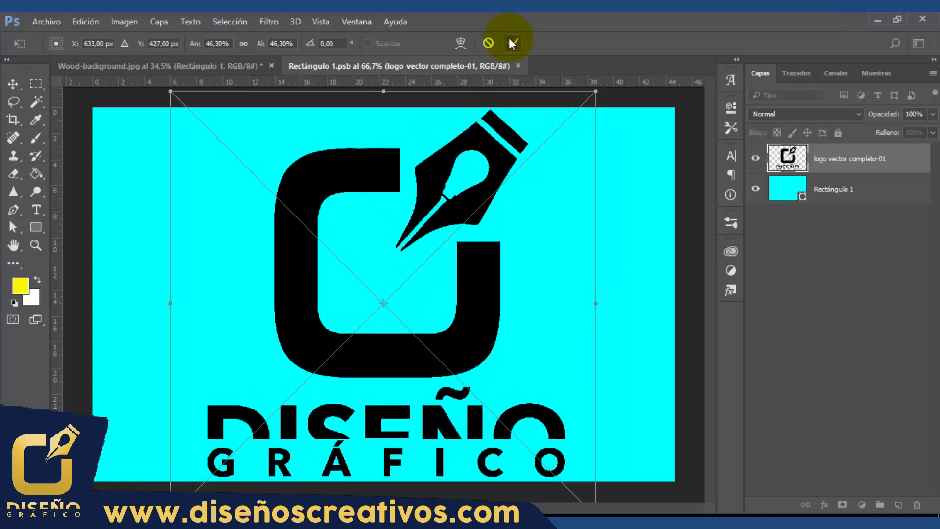
{"action": "left_click", "coordinate": [513, 43]}
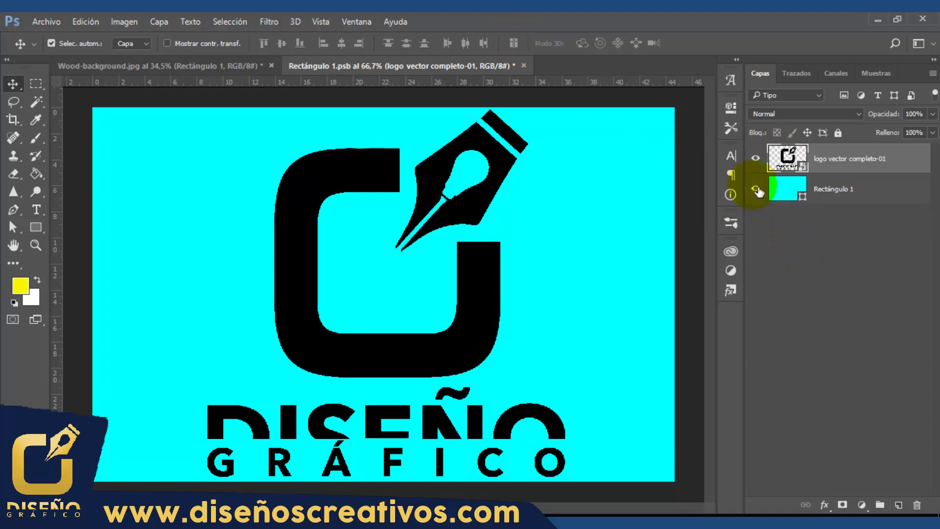
Hide the cyan fill, save and close Rectángulo 1.psb, and name the layer 'objeto inteligente'
{"action": "left_click", "coordinate": [757, 188]}
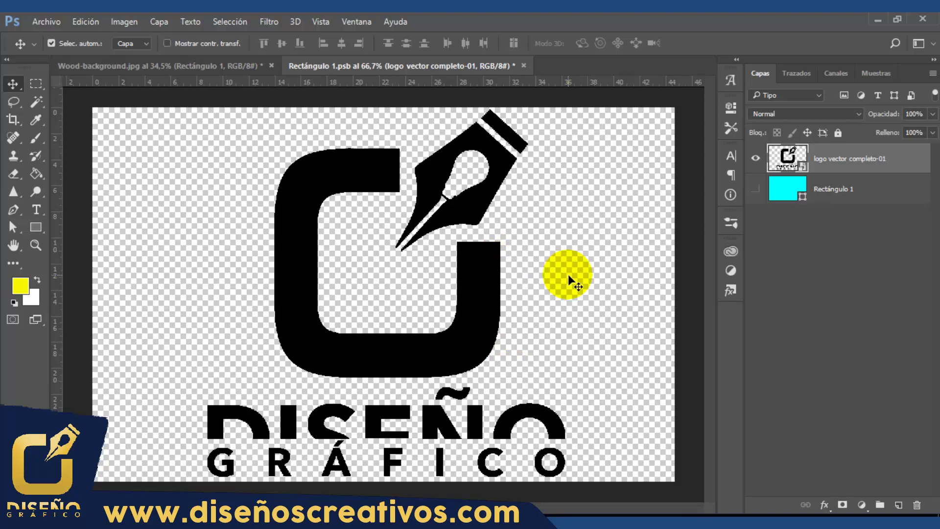
{"action": "key", "text": "ctrl+s"}
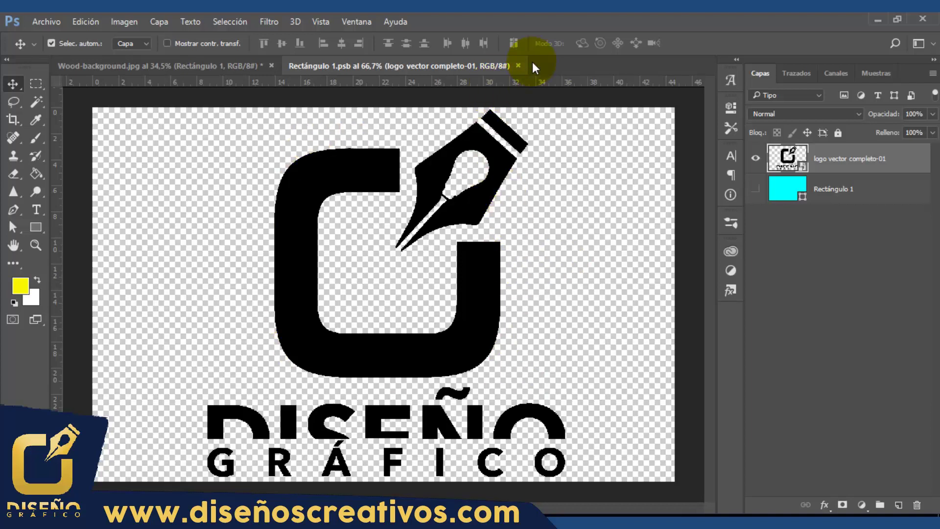
{"action": "left_click", "coordinate": [518, 66]}
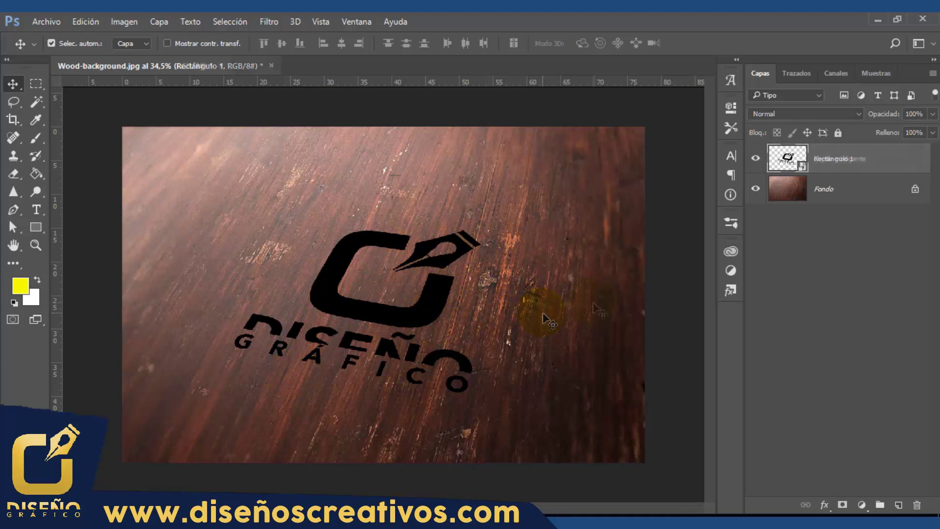
{"action": "left_click", "coordinate": [859, 157]}
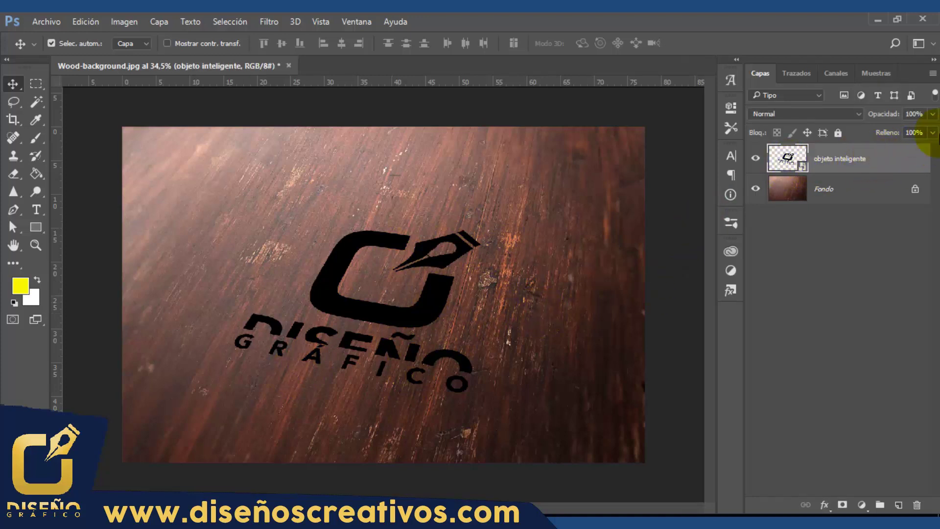
Set the objeto inteligente layer's fill to 0% and duplicate it with Ctrl+J
{"action": "left_click", "coordinate": [933, 132]}
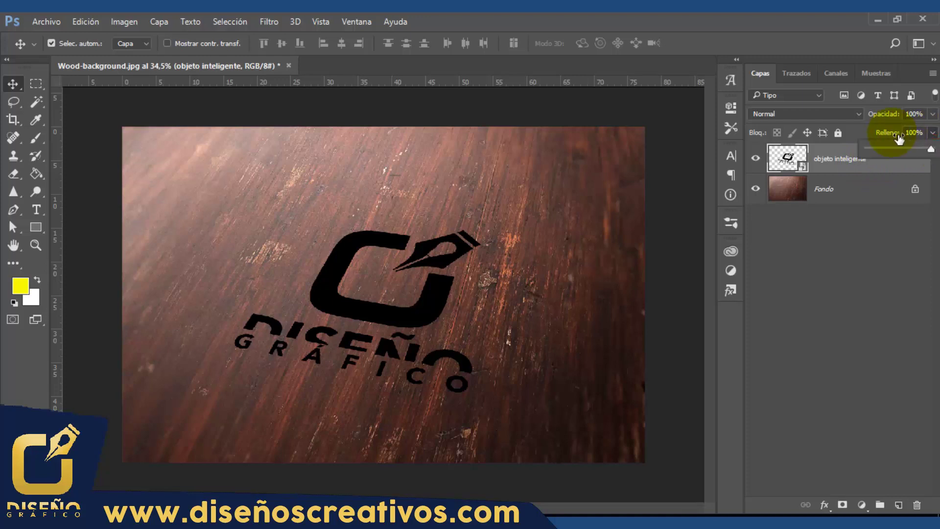
{"action": "left_click", "coordinate": [930, 149]}
{"action": "left_click_drag", "start_coordinate": [894, 155], "coordinate": [779, 157]}
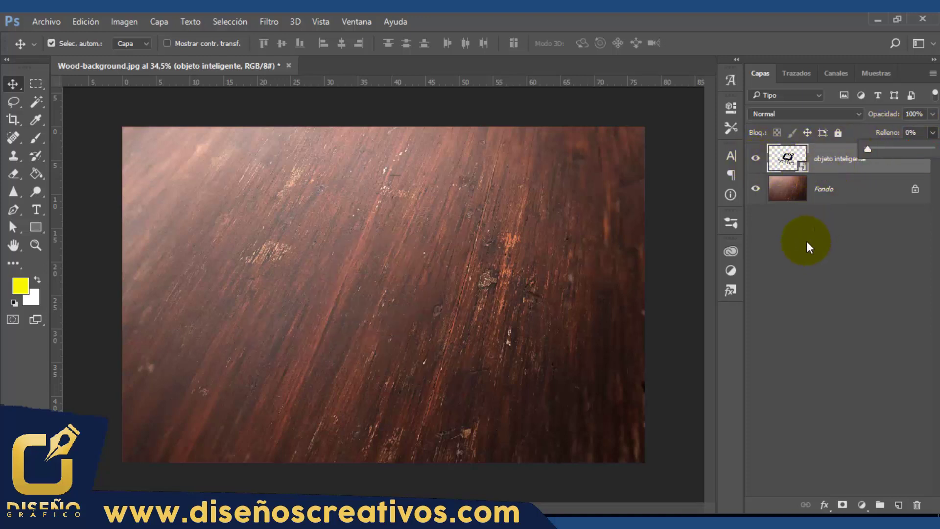
{"action": "left_click", "coordinate": [837, 166]}
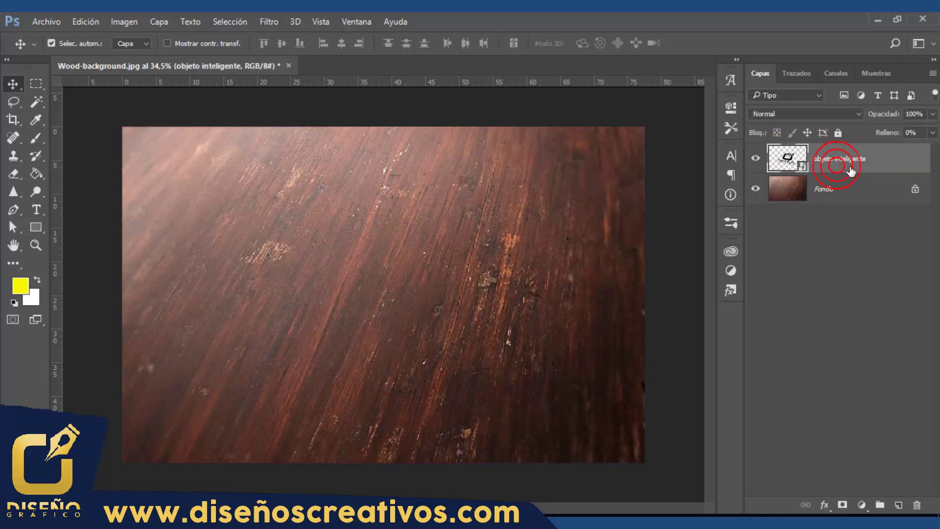
{"action": "key", "text": "ctrl+j"}
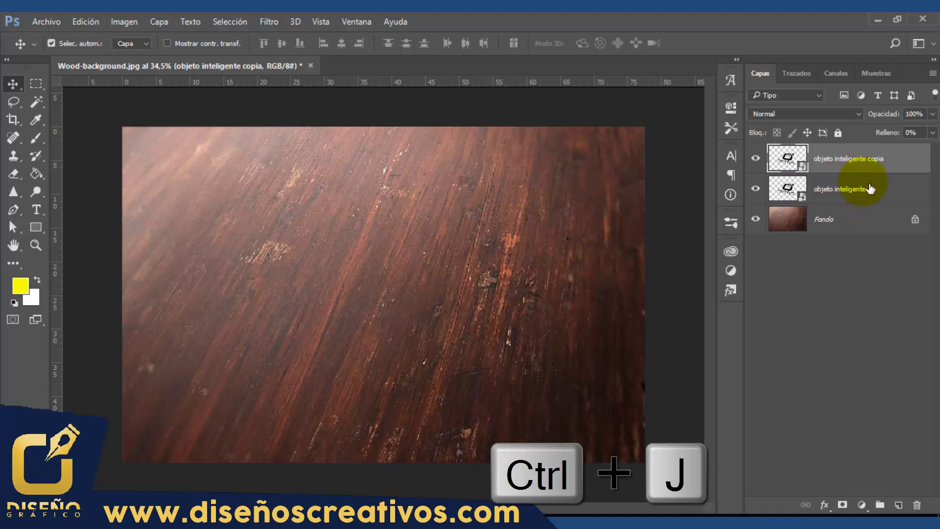
Move the copied layer below the original and rename it 'efecto'
{"action": "left_click_drag", "start_coordinate": [852, 190], "coordinate": [846, 205]}
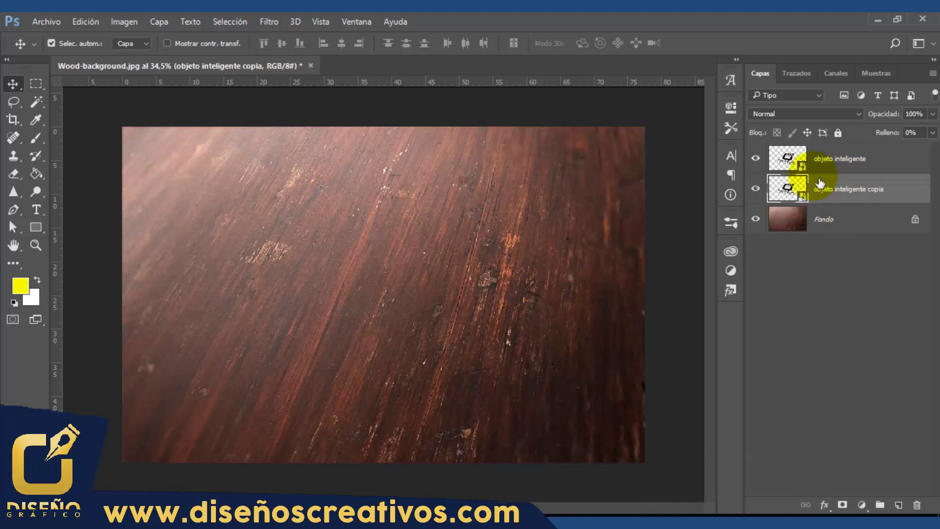
{"action": "double_click", "coordinate": [858, 195]}
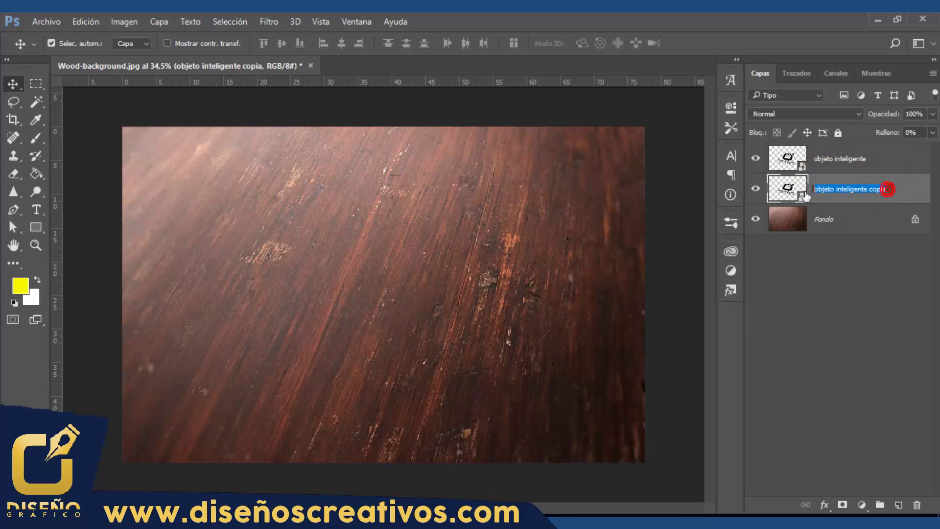
{"action": "type", "text": "efecto"}
{"action": "key", "text": "Return"}
{"action": "left_click", "coordinate": [852, 224]}
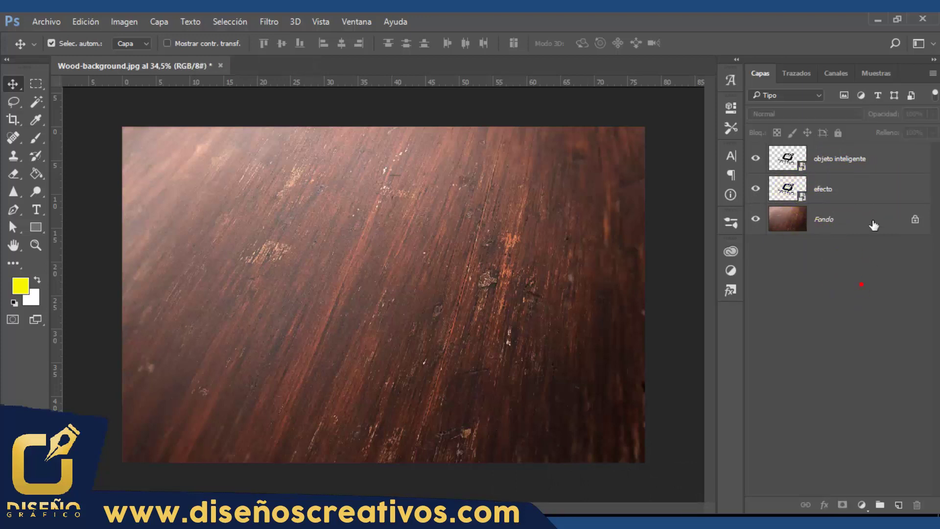
Group the efecto layer into Grupo 1 with Ctrl+G
{"action": "left_click", "coordinate": [858, 193]}
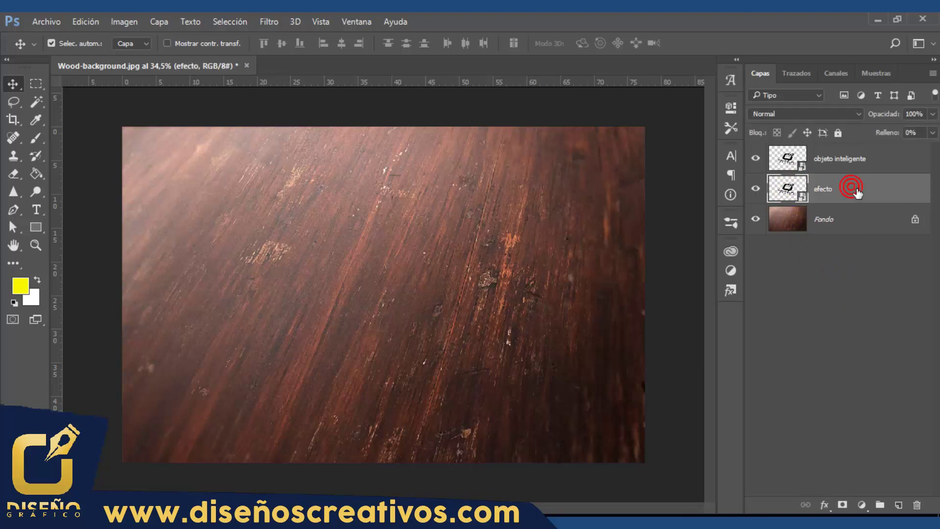
{"action": "key", "text": "ctrl"}
{"action": "key", "text": "ctrl+g"}
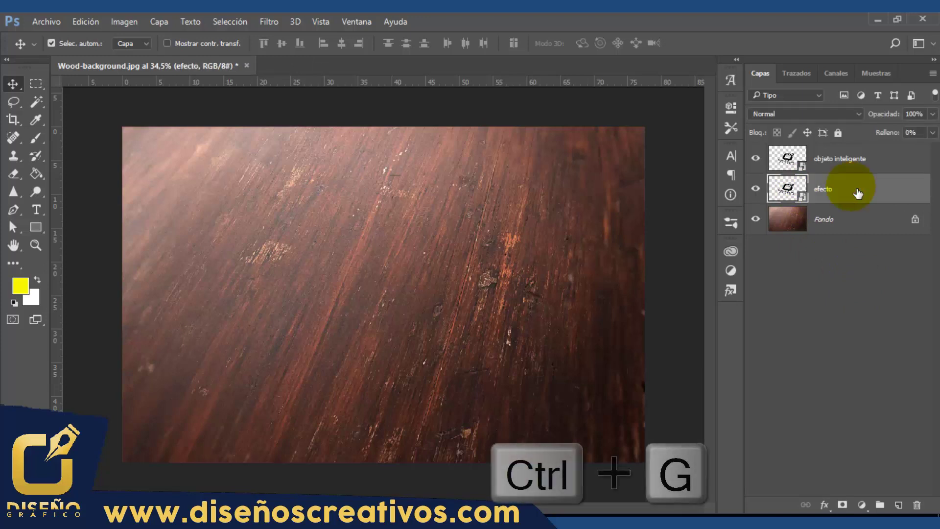
{"action": "key", "text": "ctrl+g"}
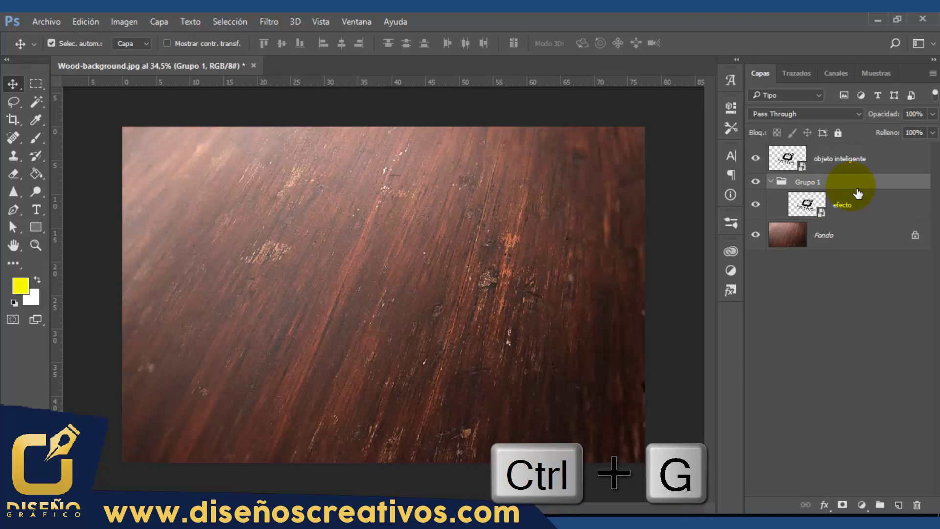
{"action": "mouse_move", "coordinate": [858, 194]}
{"action": "left_mouse_down"}
{"action": "mouse_move", "coordinate": [832, 255]}
{"action": "mouse_move", "coordinate": [813, 188]}
{"action": "mouse_move", "coordinate": [846, 204]}
{"action": "left_mouse_up"}
Duplicate efecto within Grupo 1 into copies efecto 1–5, then select efecto 1
{"action": "left_click", "coordinate": [828, 213]}
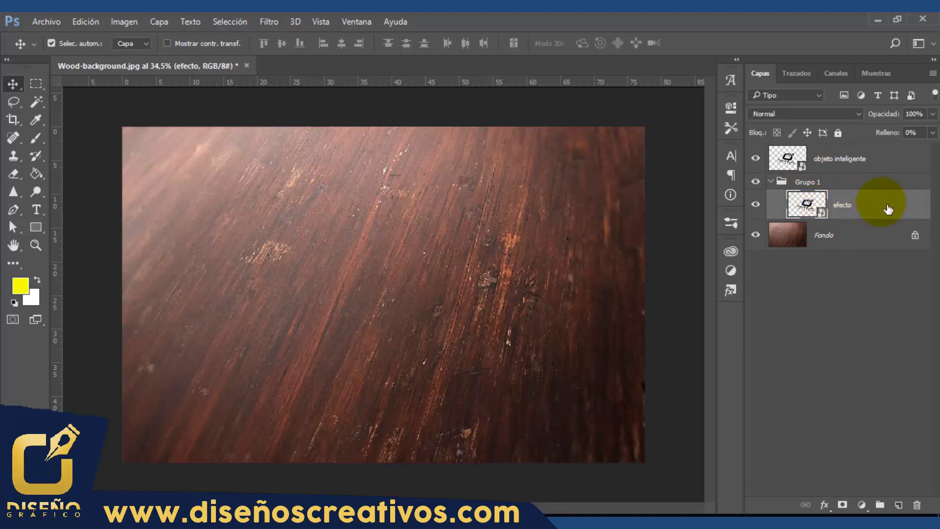
{"action": "key", "text": "ctrl+j"}
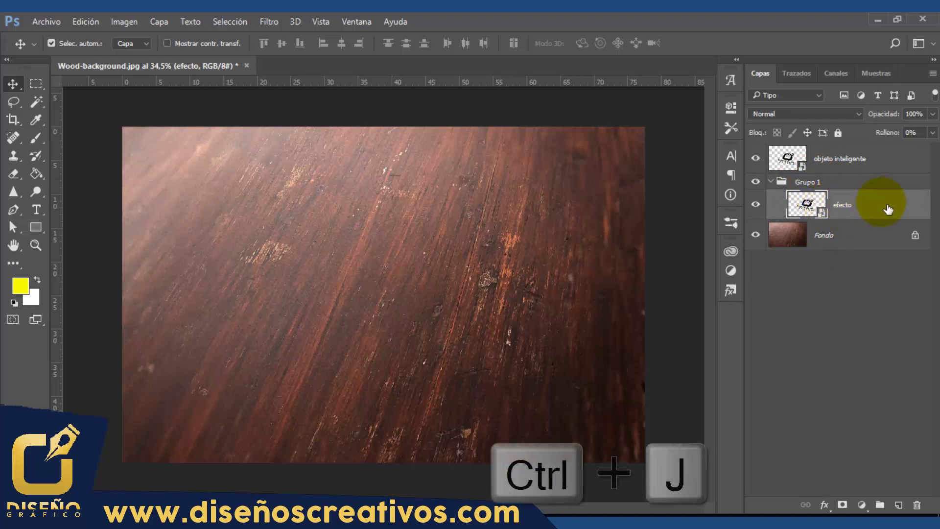
{"action": "key", "text": "ctrl+j"}
{"action": "key", "text": "ctrl+j"}
{"action": "key", "text": "ctrl+j"}
{"action": "key", "text": "ctrl+j"}
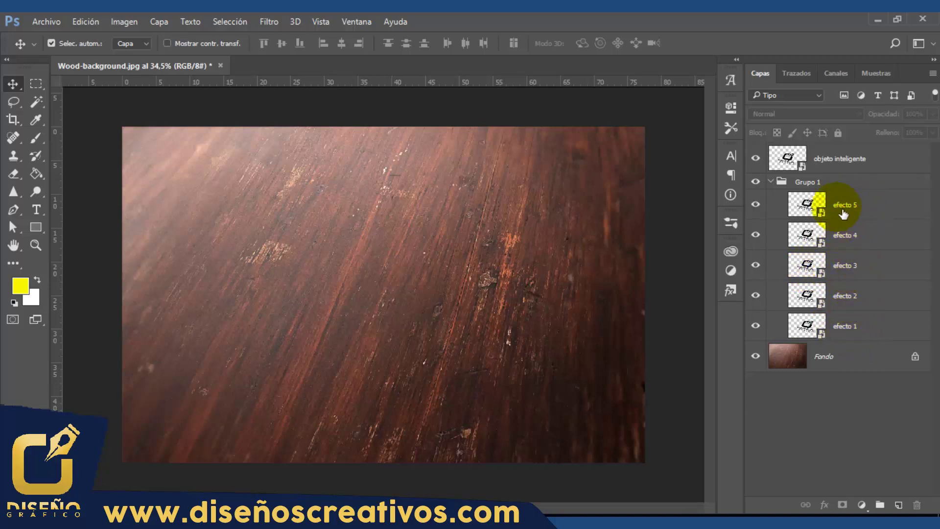
{"action": "left_click", "coordinate": [889, 327]}
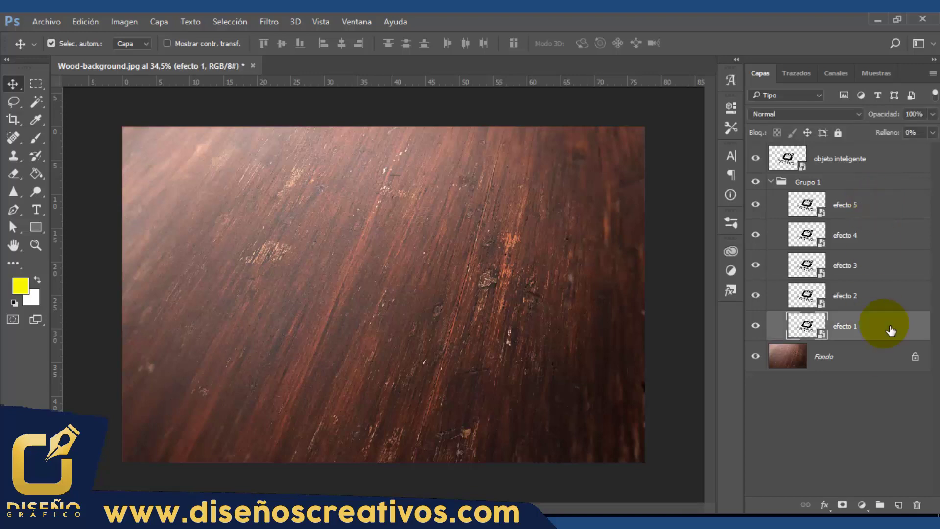
Turn on Bisel y relieve with Textura in efecto 1's layer style
{"action": "double_click", "coordinate": [863, 327]}
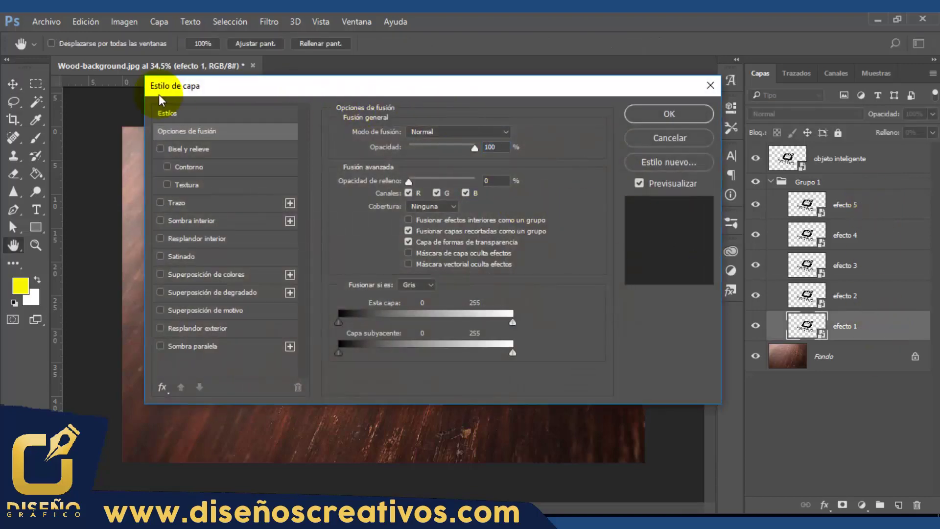
{"action": "left_click_drag", "start_coordinate": [334, 87], "coordinate": [694, 90]}
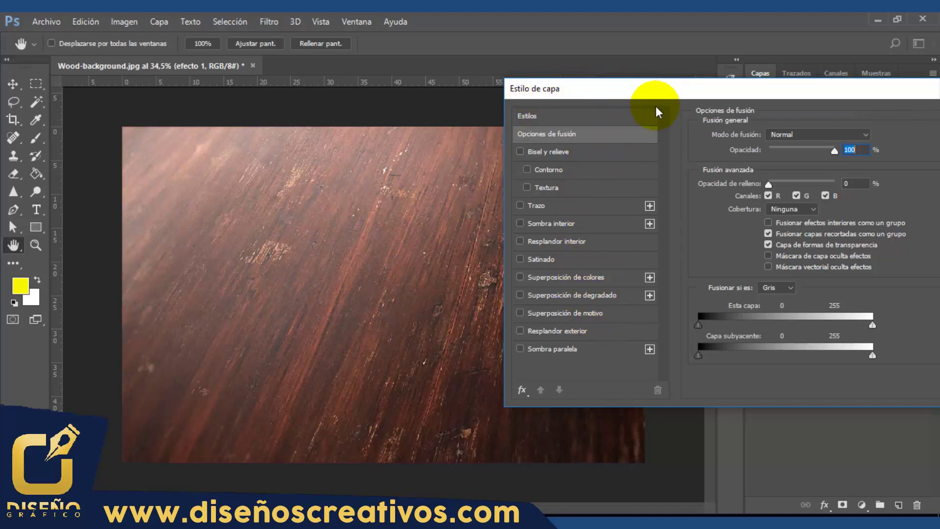
{"action": "left_click_drag", "start_coordinate": [813, 84], "coordinate": [775, 54]}
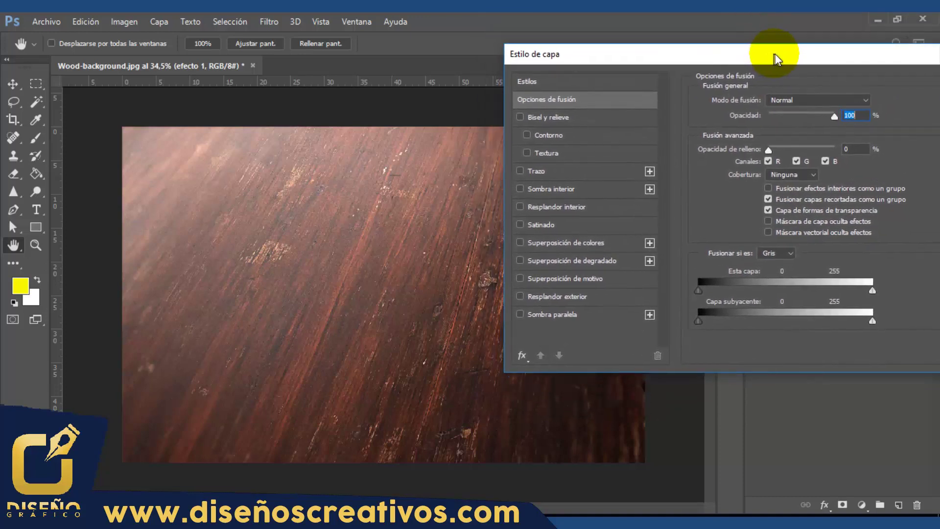
{"action": "left_click", "coordinate": [576, 122]}
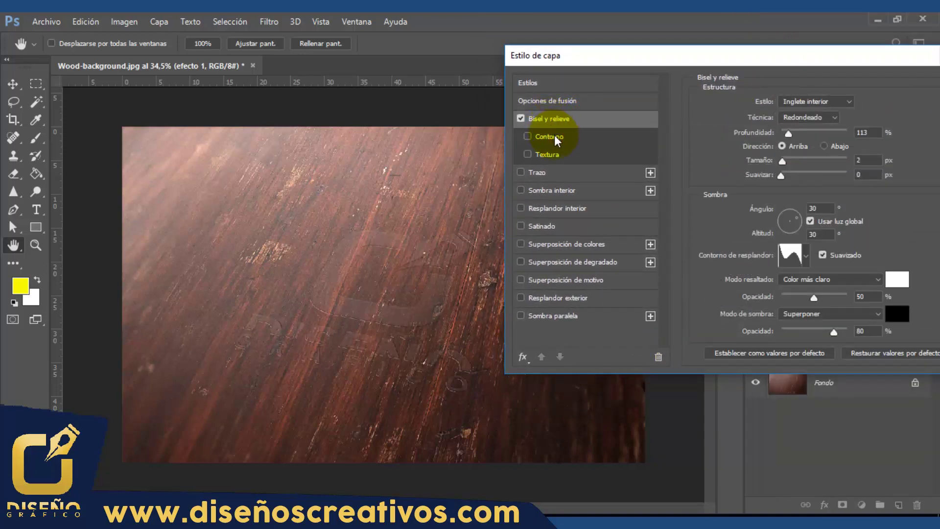
{"action": "left_click", "coordinate": [528, 154]}
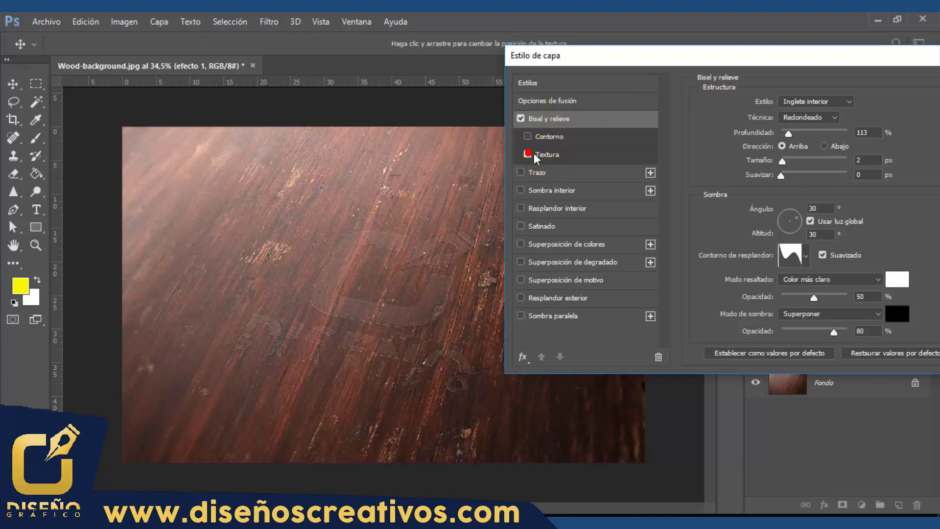
{"action": "left_click_drag", "start_coordinate": [652, 55], "coordinate": [620, 36]}
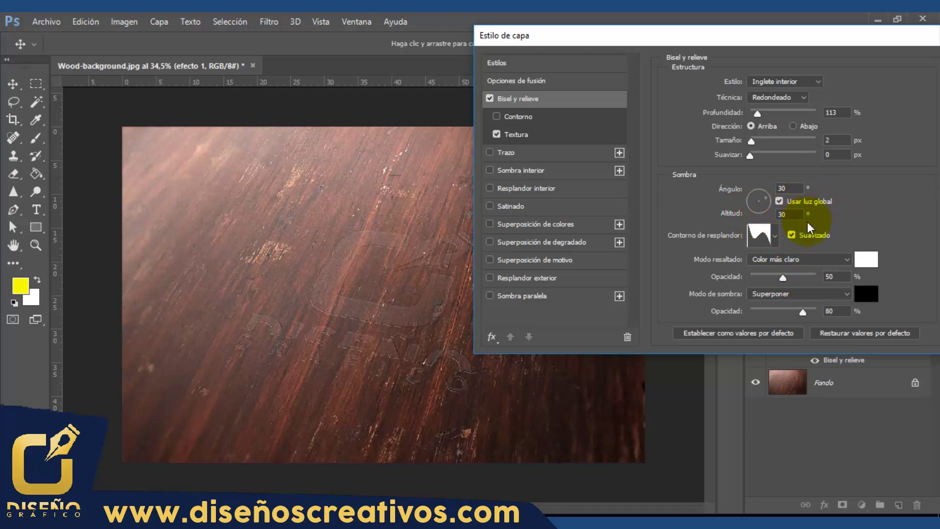
Load the Contornos contour set and pick a wavy gloss contour for the bevel
{"action": "left_click", "coordinate": [832, 226]}
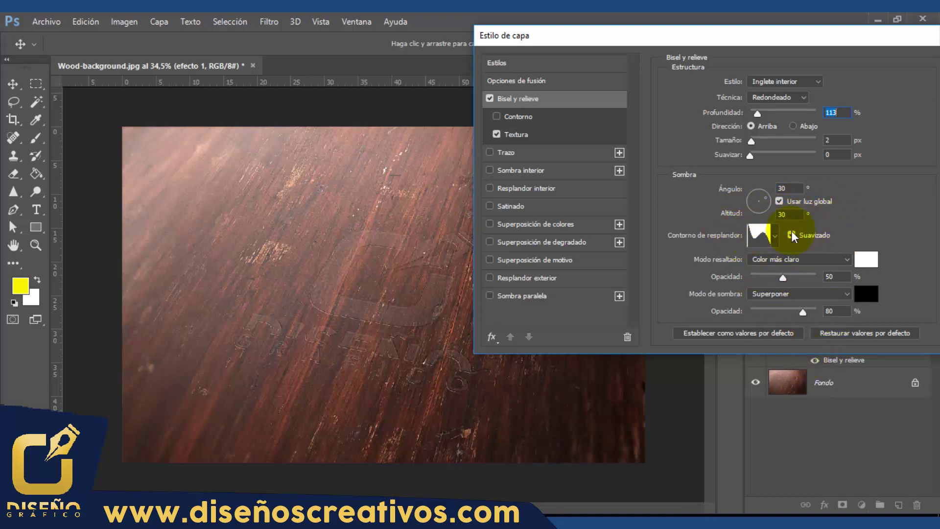
{"action": "left_click", "coordinate": [775, 236]}
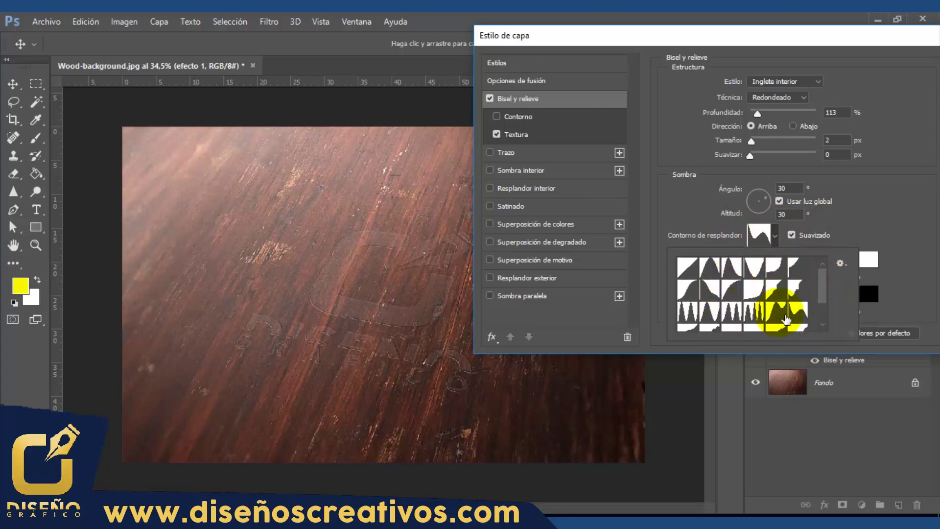
{"action": "left_click", "coordinate": [842, 264]}
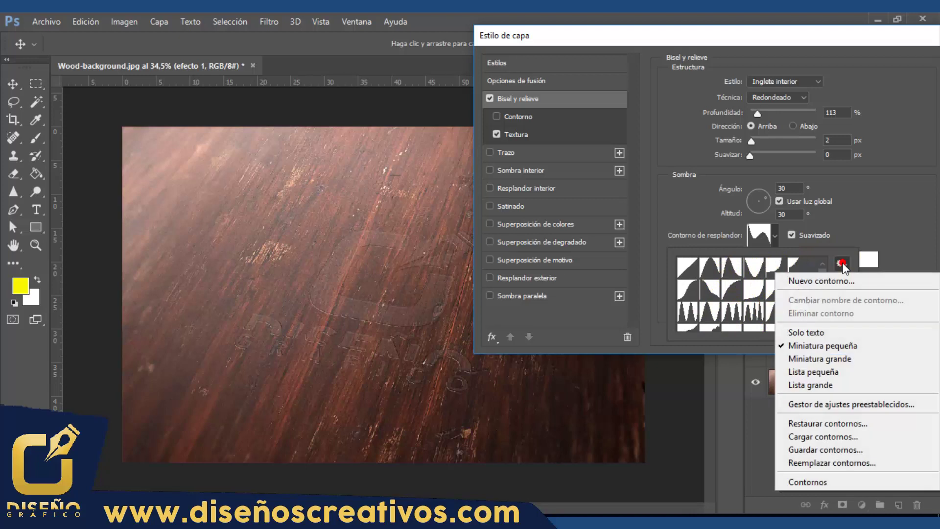
{"action": "left_click", "coordinate": [817, 483]}
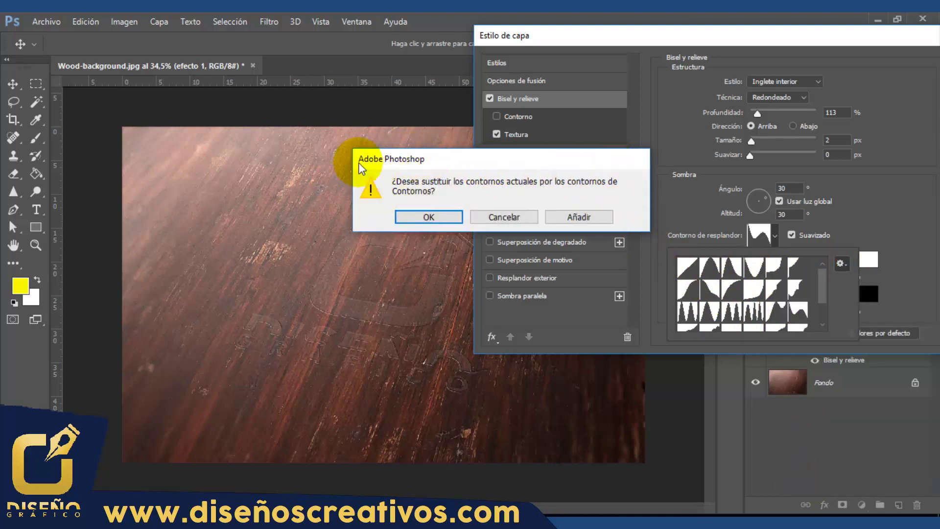
{"action": "left_click", "coordinate": [450, 220]}
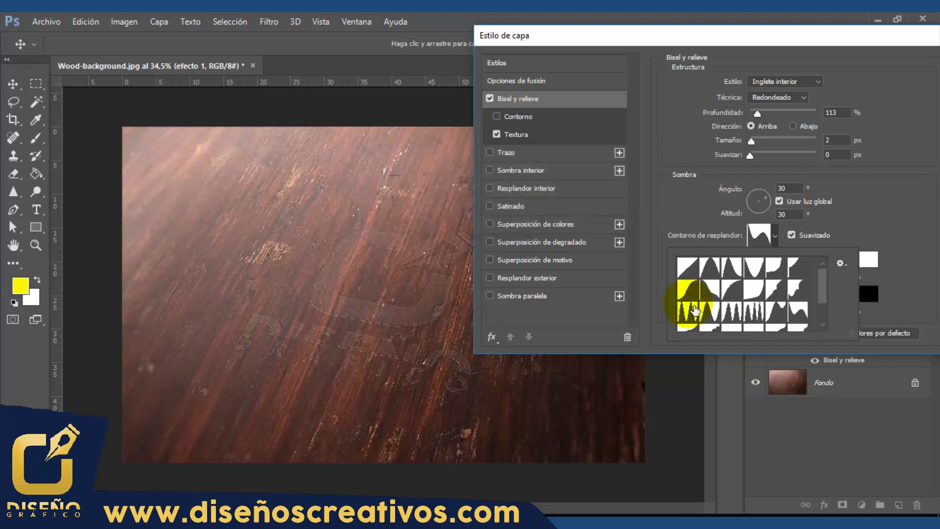
{"action": "left_click", "coordinate": [787, 239]}
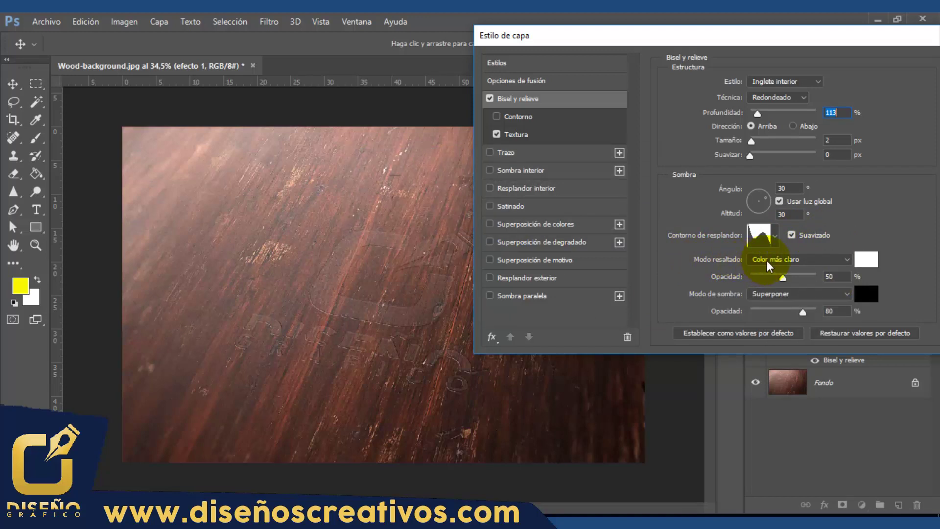
{"action": "left_click", "coordinate": [866, 260]}
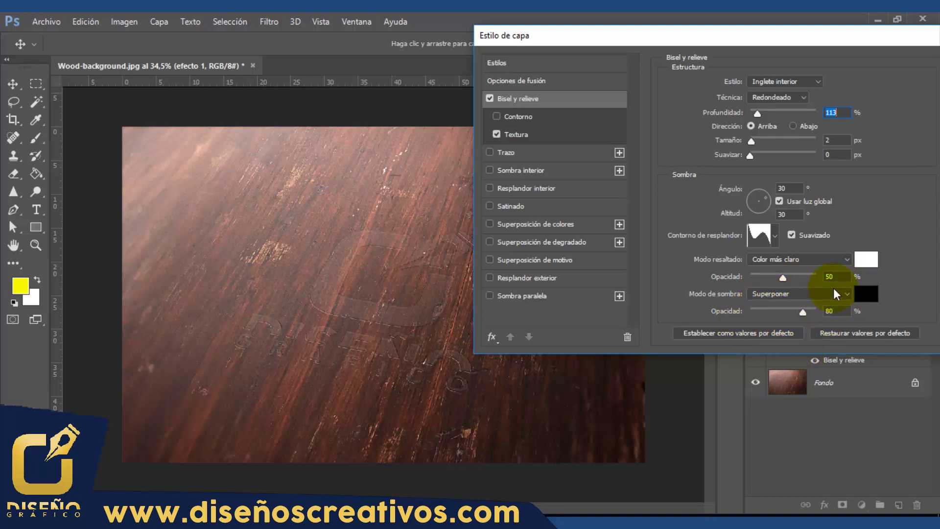
Add a Multiplicar inner shadow at 80%, 105° and 4 px distance, and check its contour
{"action": "left_click", "coordinate": [538, 171]}
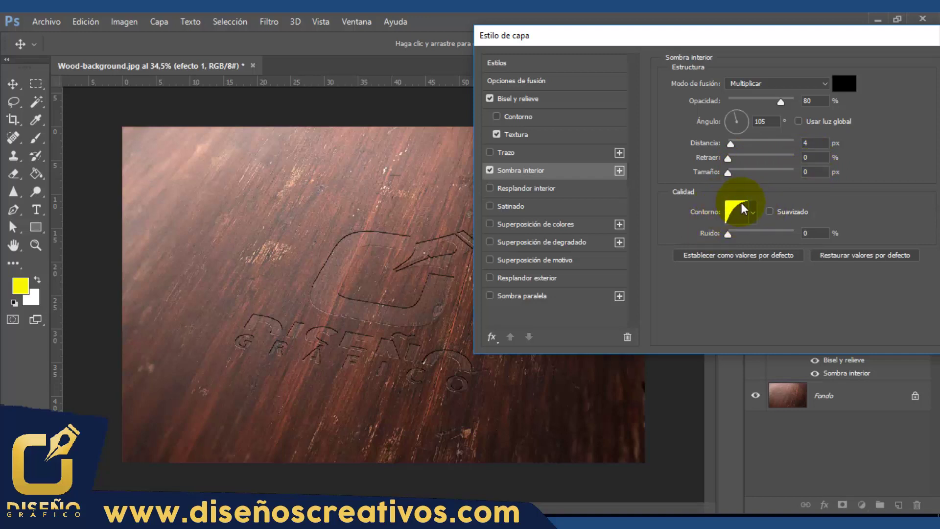
{"action": "left_click", "coordinate": [752, 208]}
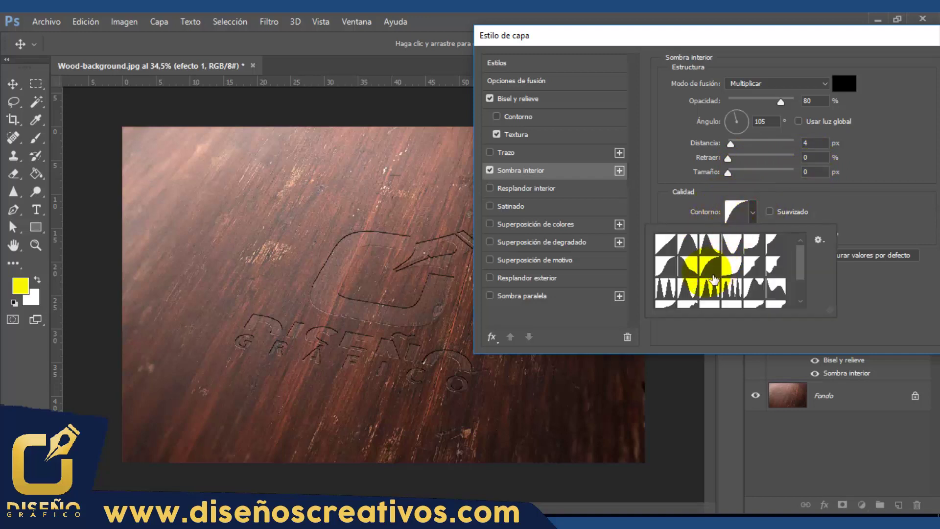
{"action": "left_click", "coordinate": [786, 218]}
Add a dark brown 3b2b25 soft-light satin and a white overlay drop shadow at 2 px
{"action": "left_click", "coordinate": [506, 206]}
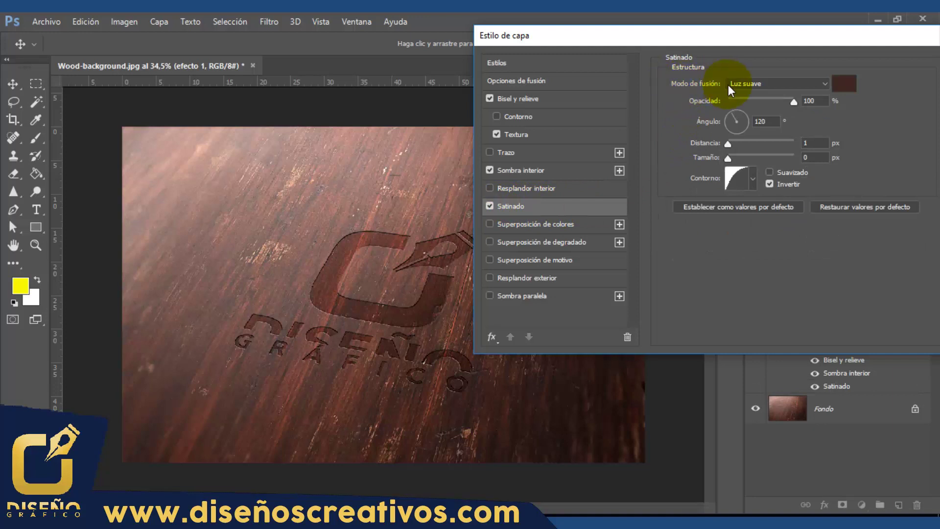
{"action": "left_click", "coordinate": [845, 82]}
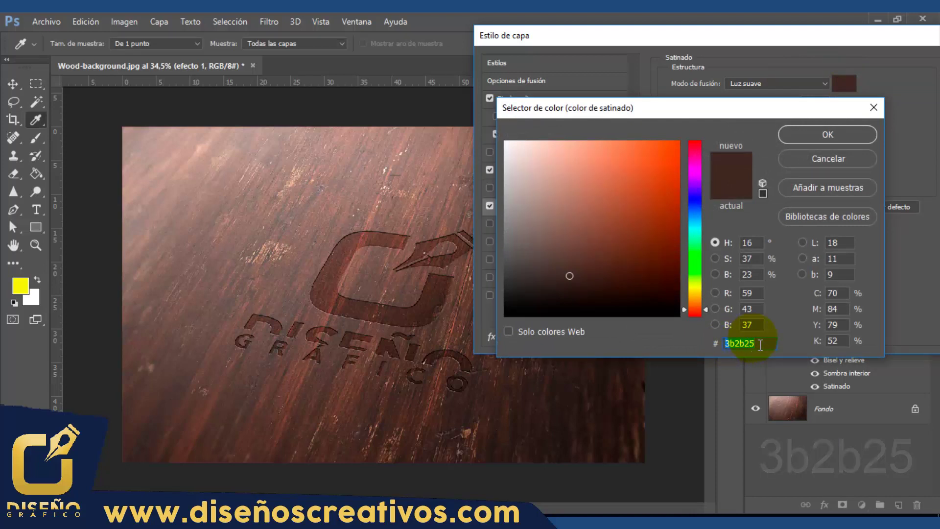
{"action": "left_click", "coordinate": [835, 136]}
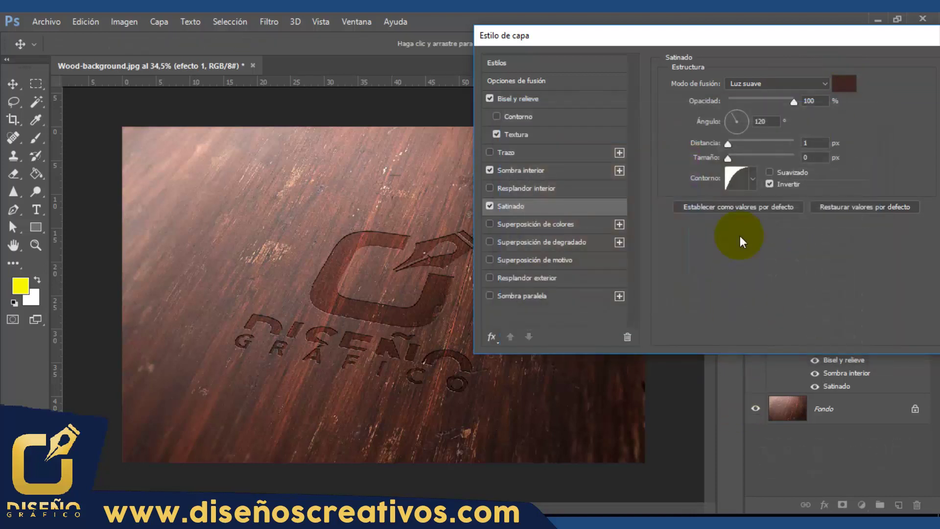
{"action": "left_click", "coordinate": [811, 101]}
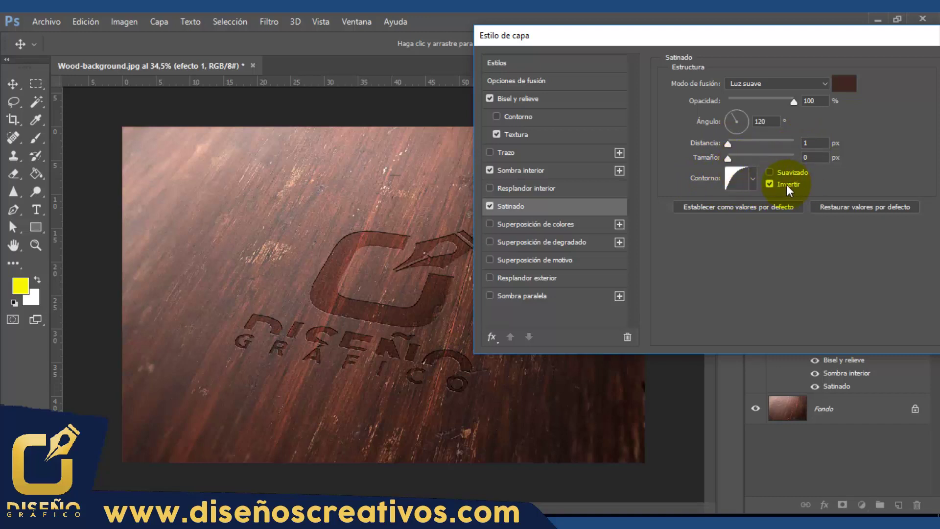
{"action": "left_click", "coordinate": [519, 296]}
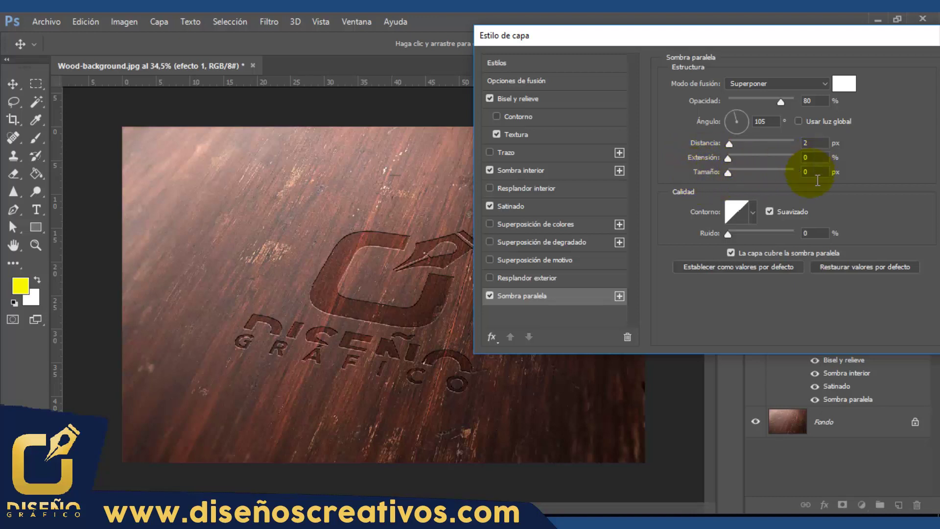
Commit efecto 1's combined bevel, shadow and satin style and collapse its effects list
{"action": "left_click", "coordinate": [696, 203]}
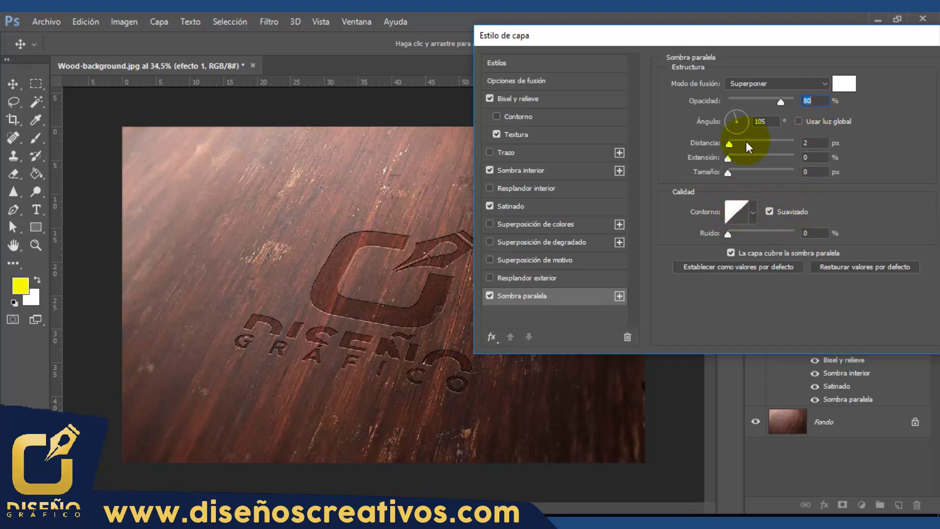
{"action": "left_click_drag", "start_coordinate": [824, 39], "coordinate": [542, 55]}
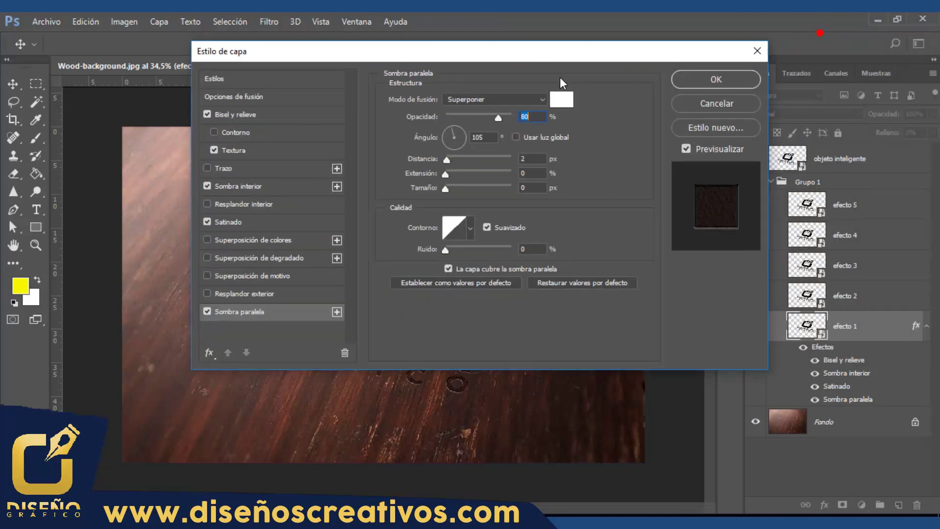
{"action": "left_click", "coordinate": [708, 79]}
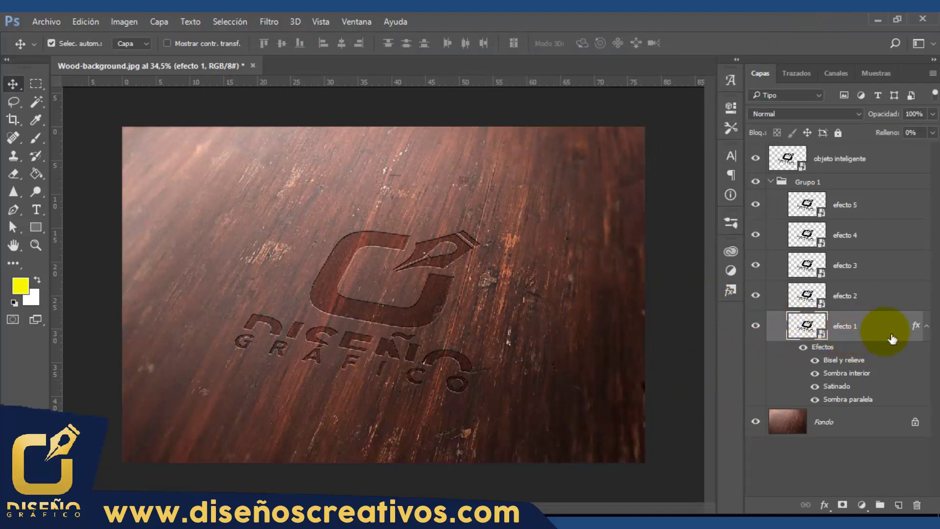
{"action": "left_click", "coordinate": [928, 326]}
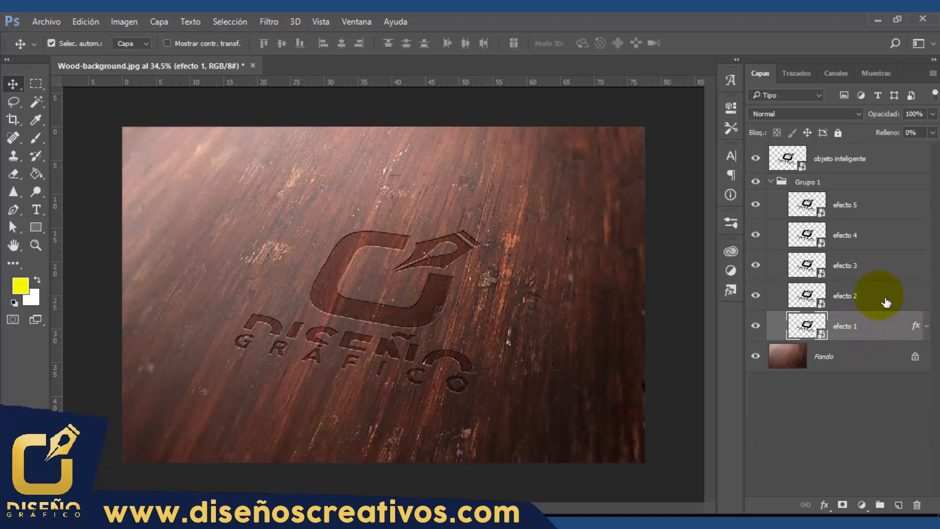
Give efecto 2 a Multiplicar inner shadow at 80%, 105° with a 6 px distance
{"action": "left_click", "coordinate": [887, 301]}
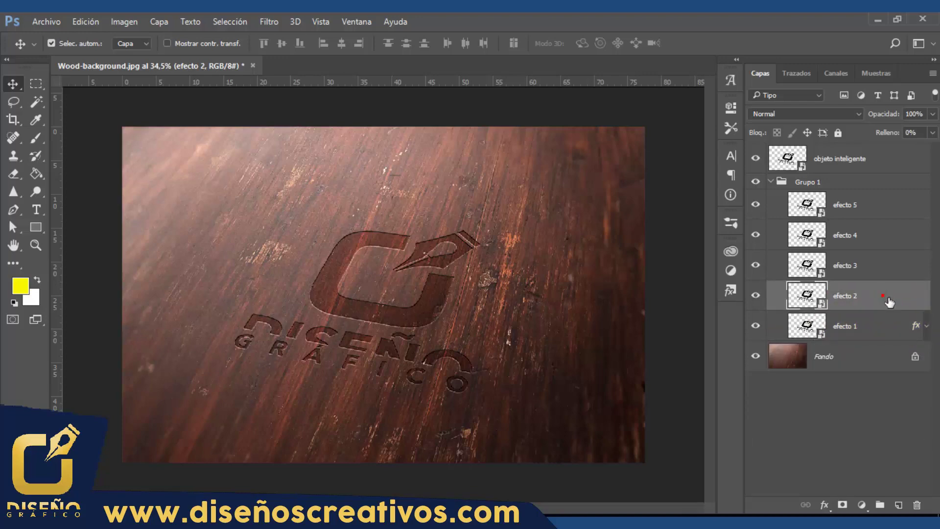
{"action": "double_click", "coordinate": [887, 301]}
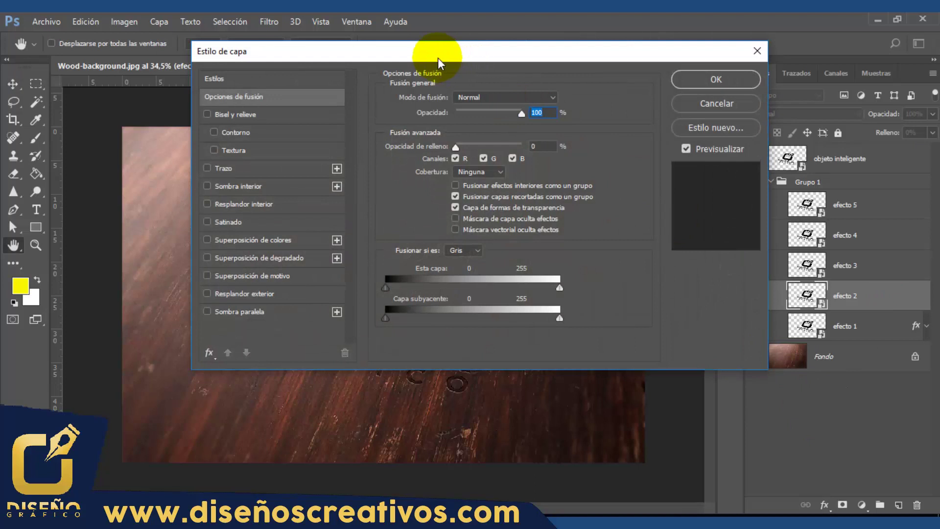
{"action": "left_click_drag", "start_coordinate": [438, 58], "coordinate": [706, 78]}
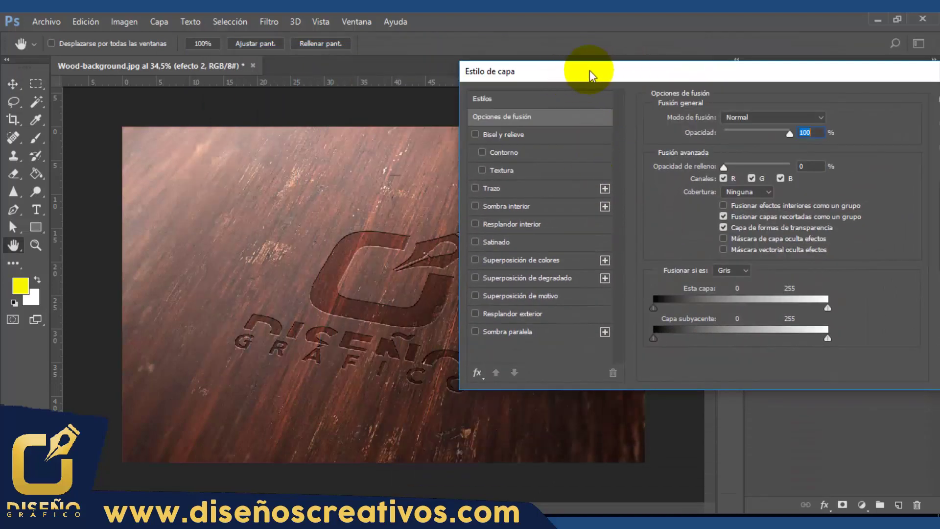
{"action": "left_click", "coordinate": [499, 205]}
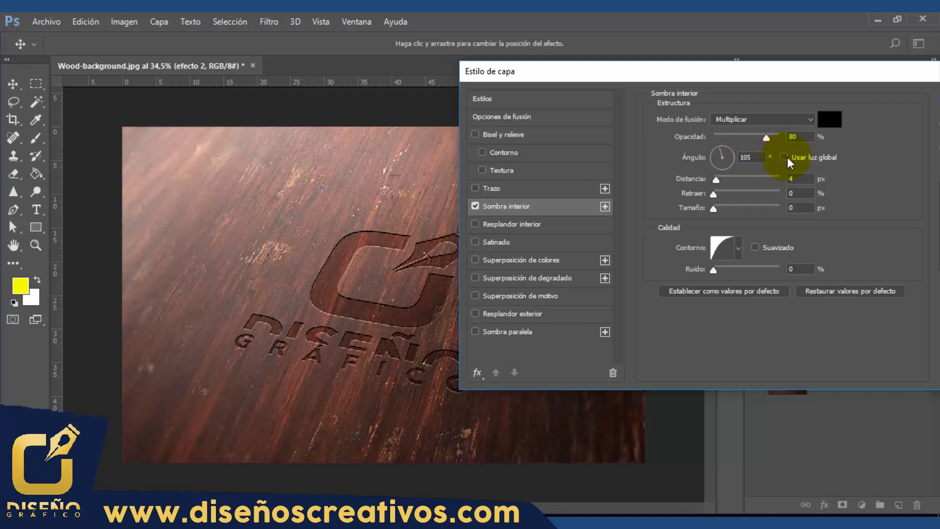
{"action": "type", "text": "6"}
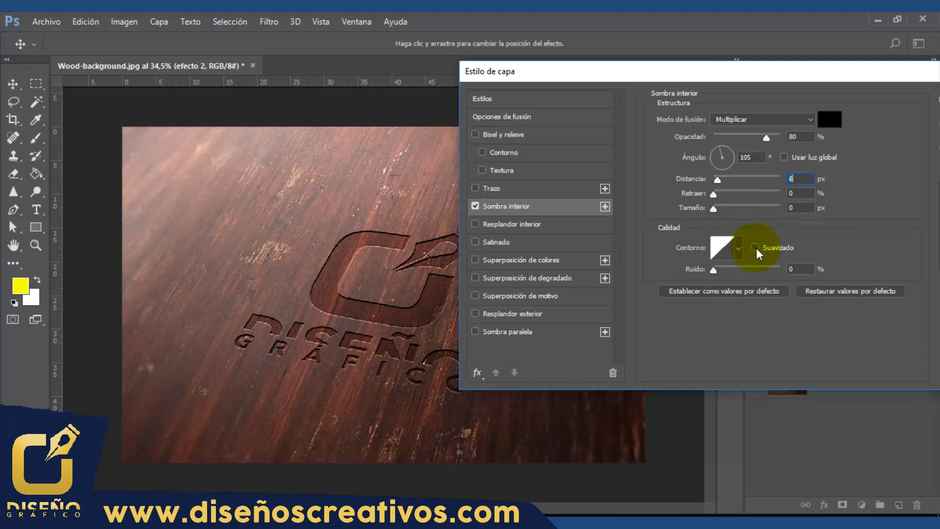
{"action": "left_click", "coordinate": [632, 199]}
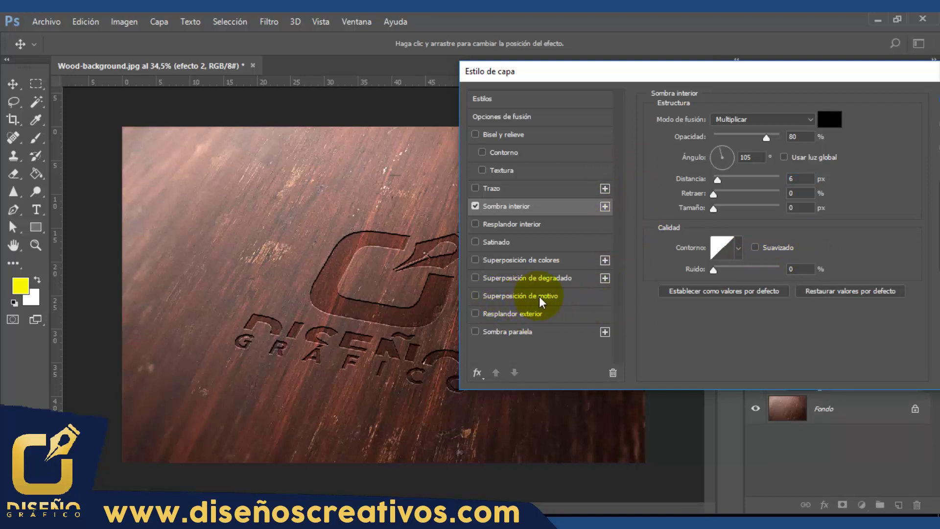
Overlay efecto 2 with the first Papel en escala de grises pattern and enable its drop shadow
{"action": "left_click", "coordinate": [517, 295]}
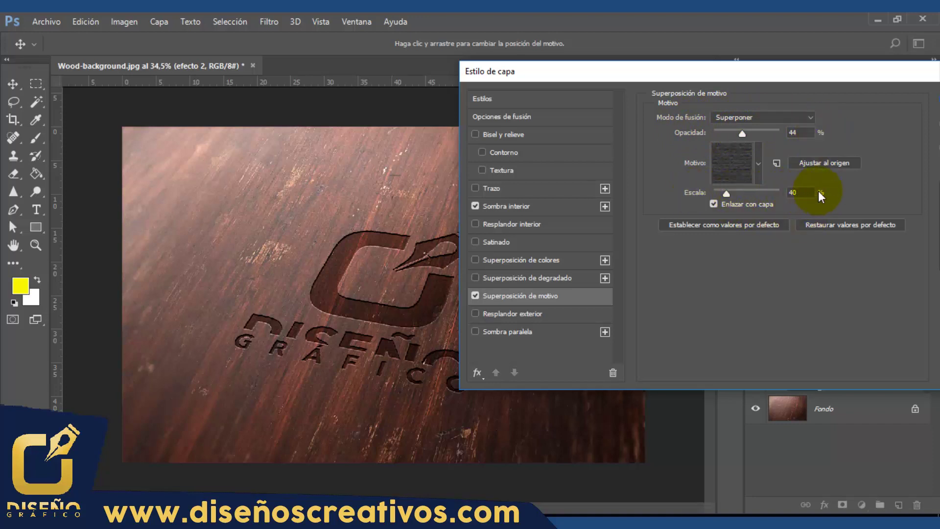
{"action": "left_click", "coordinate": [760, 156]}
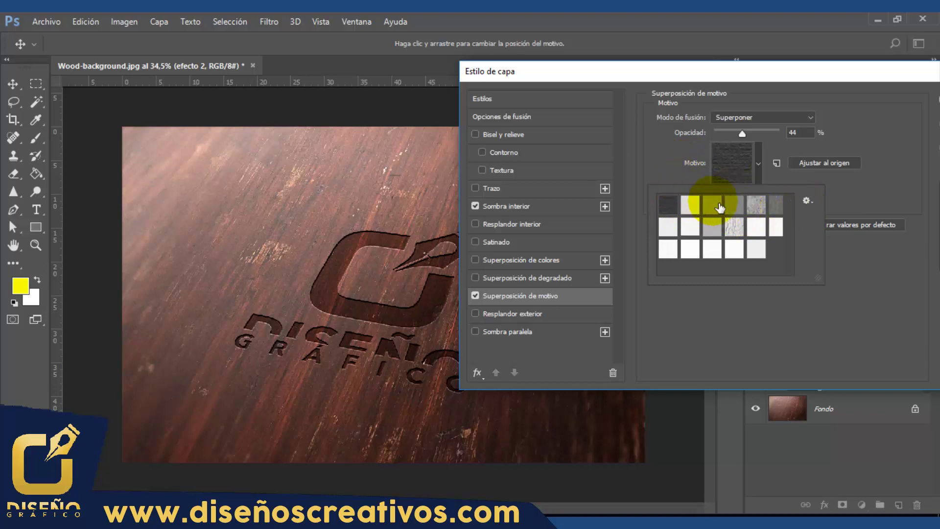
{"action": "left_click", "coordinate": [807, 201]}
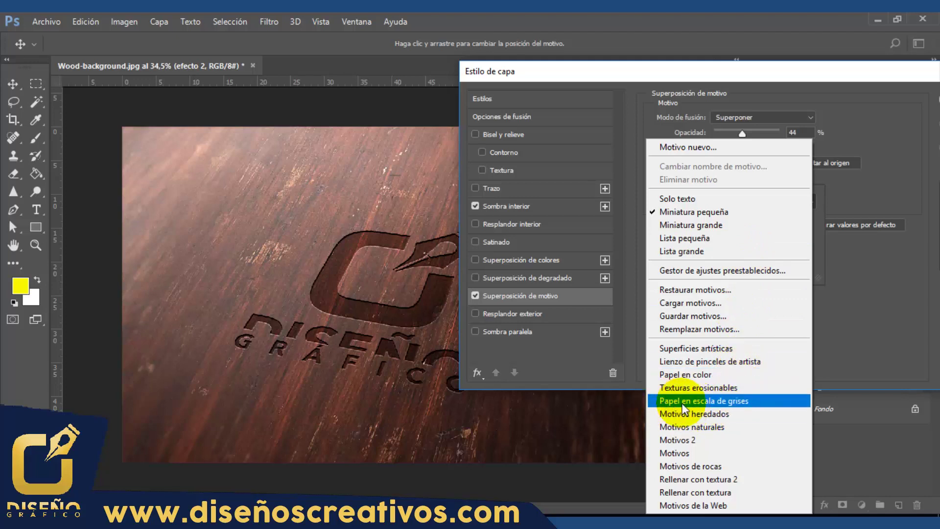
{"action": "left_click", "coordinate": [757, 403]}
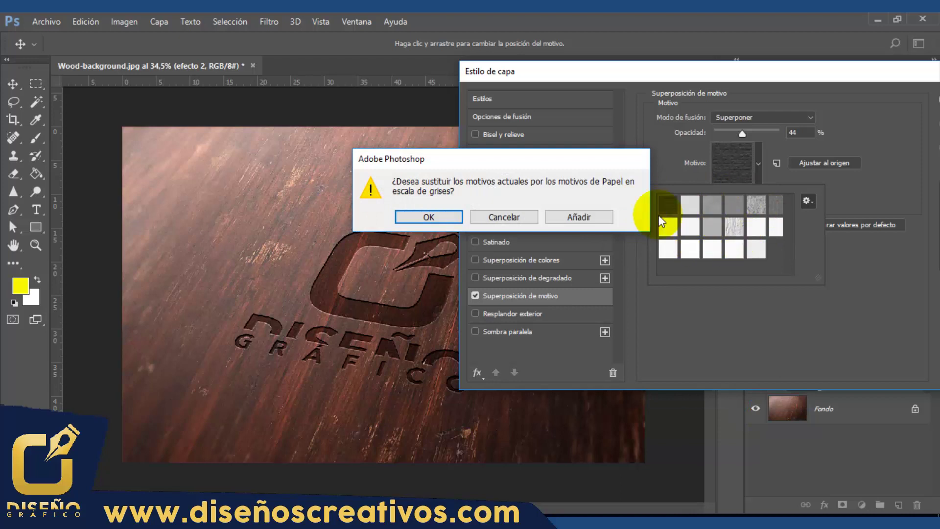
{"action": "left_click", "coordinate": [509, 219]}
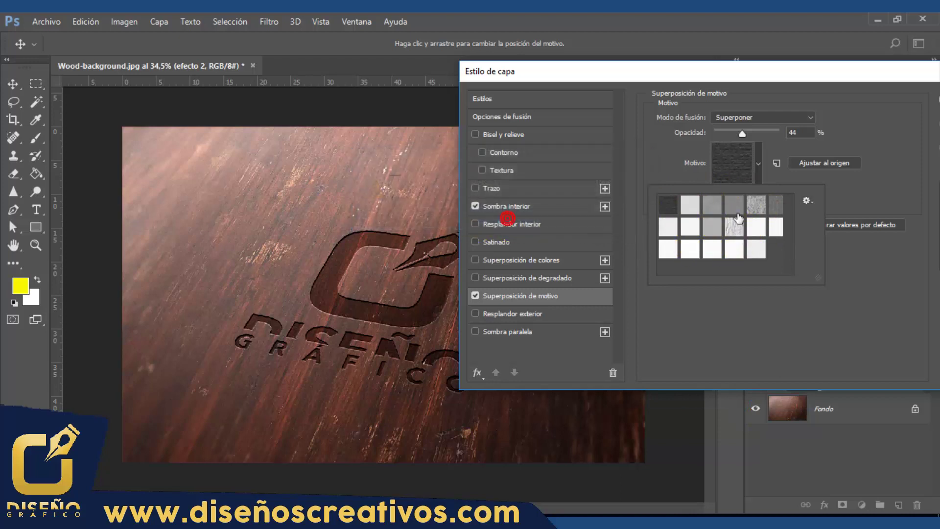
{"action": "left_click", "coordinate": [667, 203]}
{"action": "left_click", "coordinate": [794, 144]}
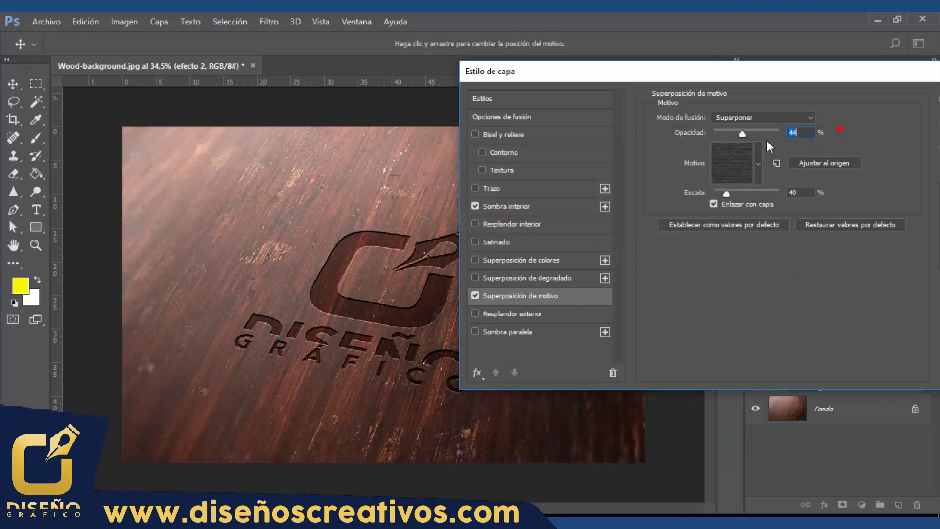
{"action": "left_click", "coordinate": [546, 330]}
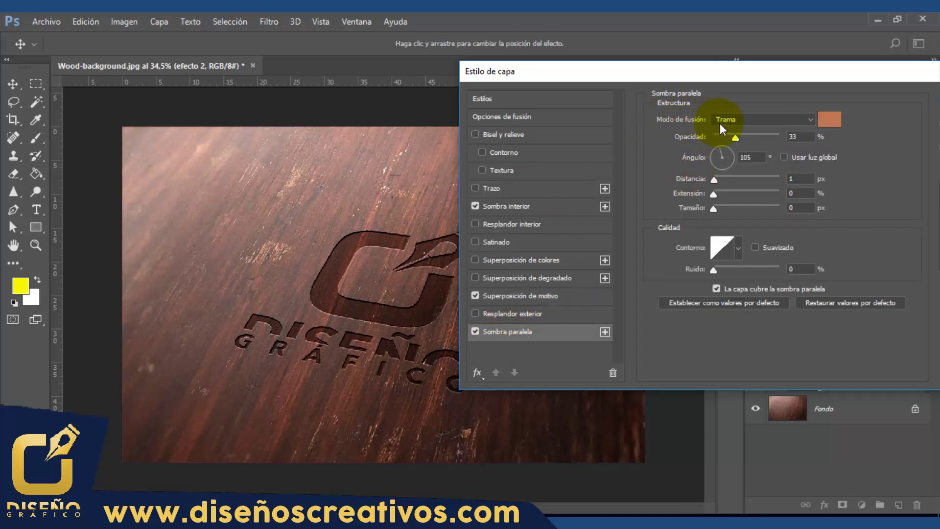
Set efecto 2's drop shadow colour to b07555 and review its angle value
{"action": "left_click", "coordinate": [830, 119]}
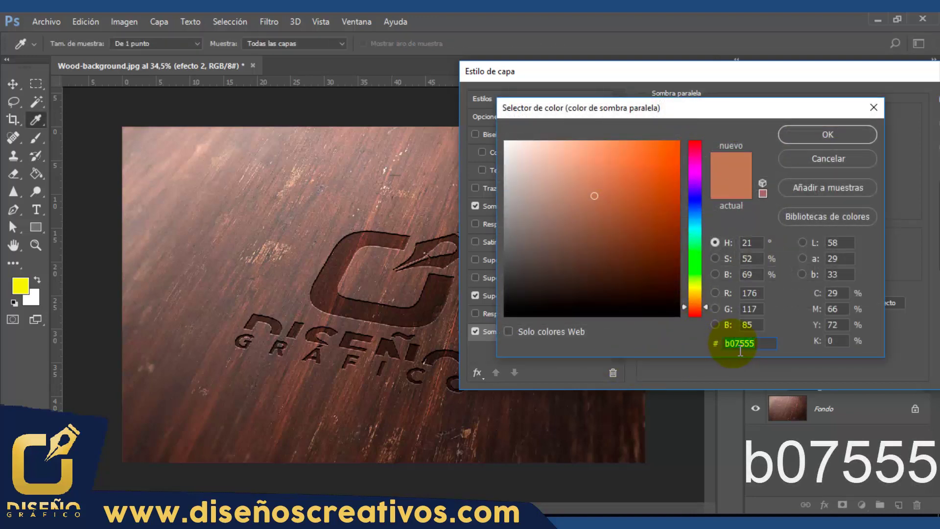
{"action": "left_click", "coordinate": [743, 349]}
{"action": "double_click", "coordinate": [743, 349]}
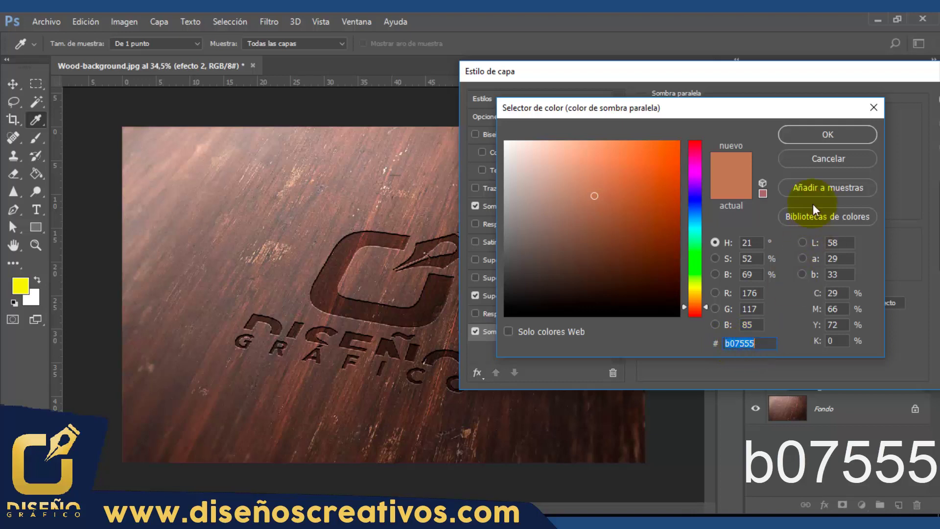
{"action": "left_click", "coordinate": [834, 132]}
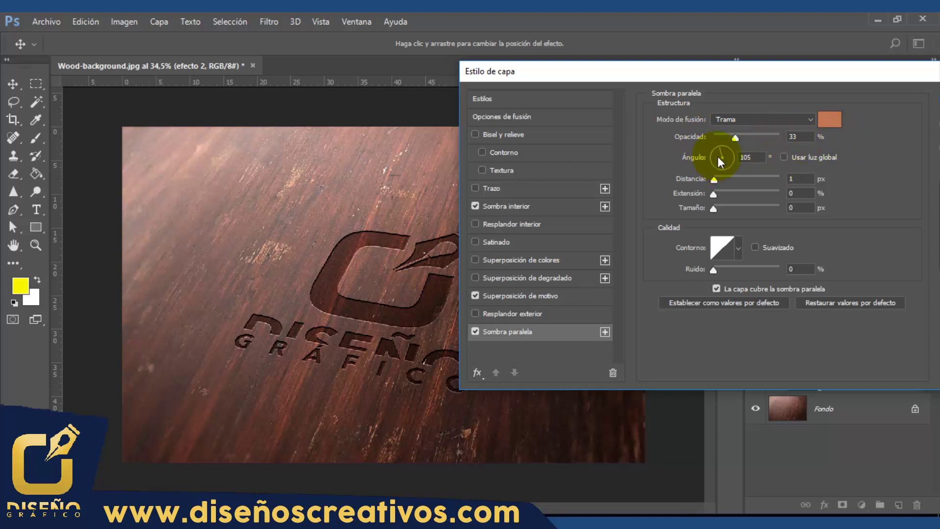
{"action": "double_click", "coordinate": [758, 160]}
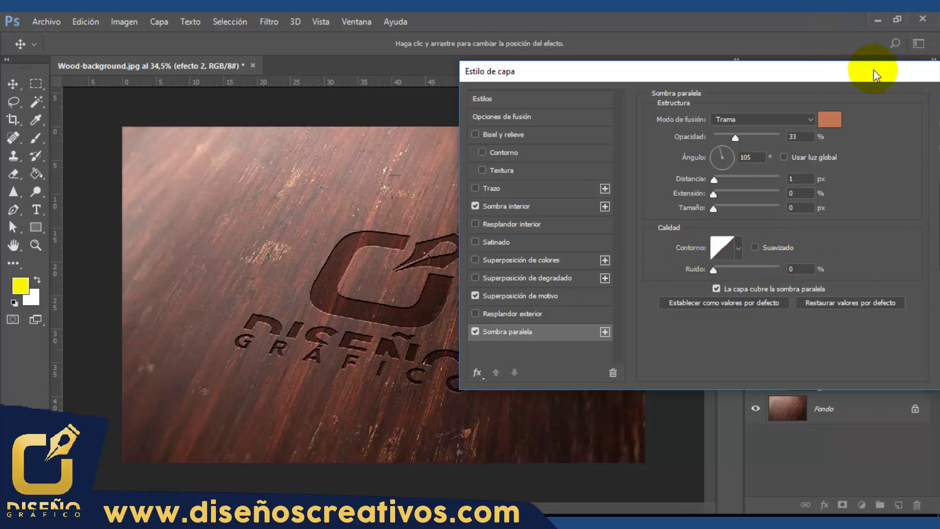
{"action": "left_click_drag", "start_coordinate": [874, 70], "coordinate": [645, 79]}
Apply efecto 2's styles, then give efecto 3 an anti-aliased inner shadow: 8 px distance, 1 px size
{"action": "left_click", "coordinate": [756, 109]}
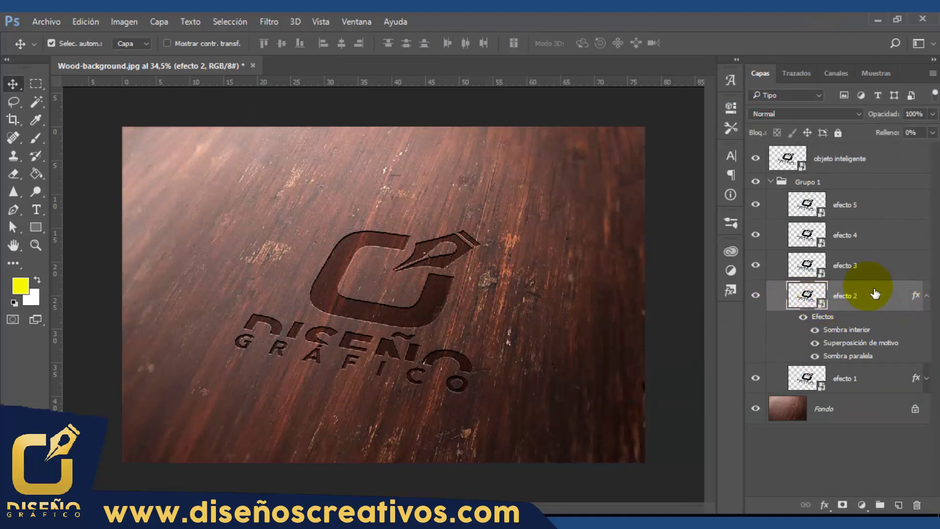
{"action": "left_click", "coordinate": [927, 295]}
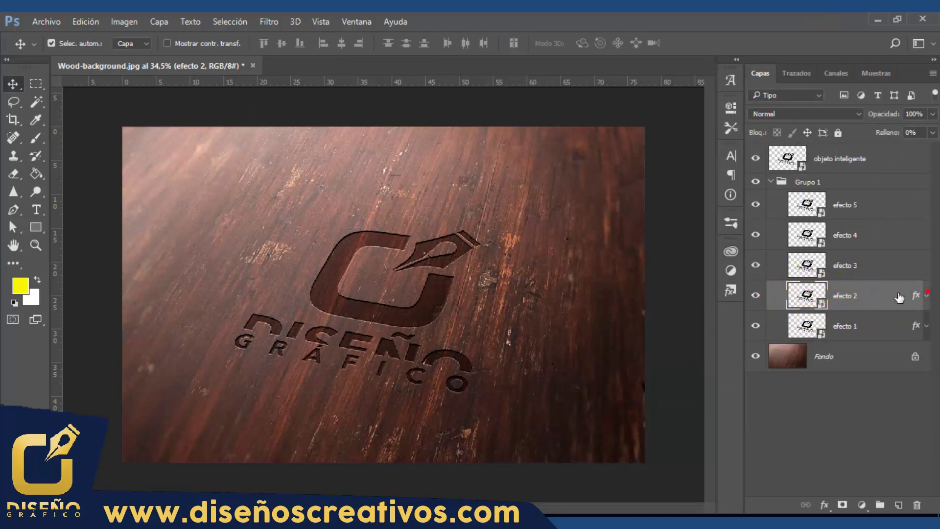
{"action": "left_click", "coordinate": [884, 267]}
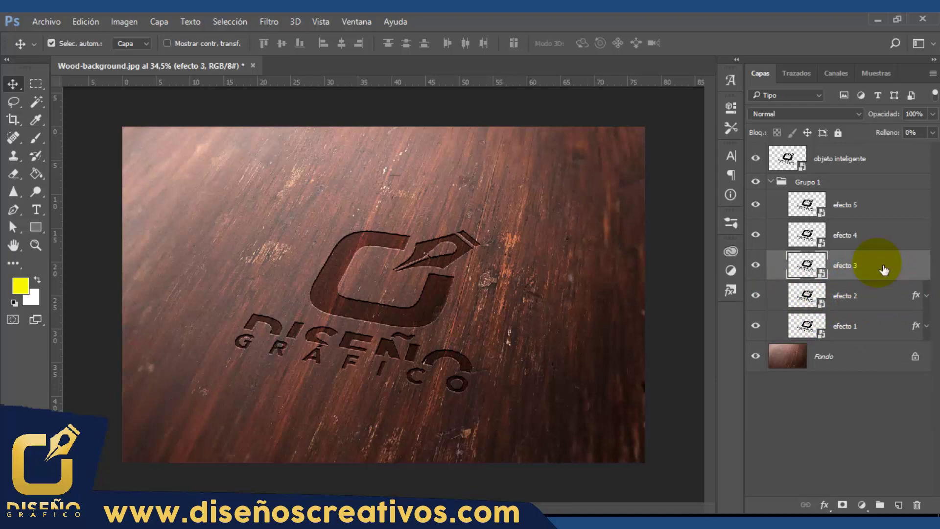
{"action": "double_click", "coordinate": [915, 268]}
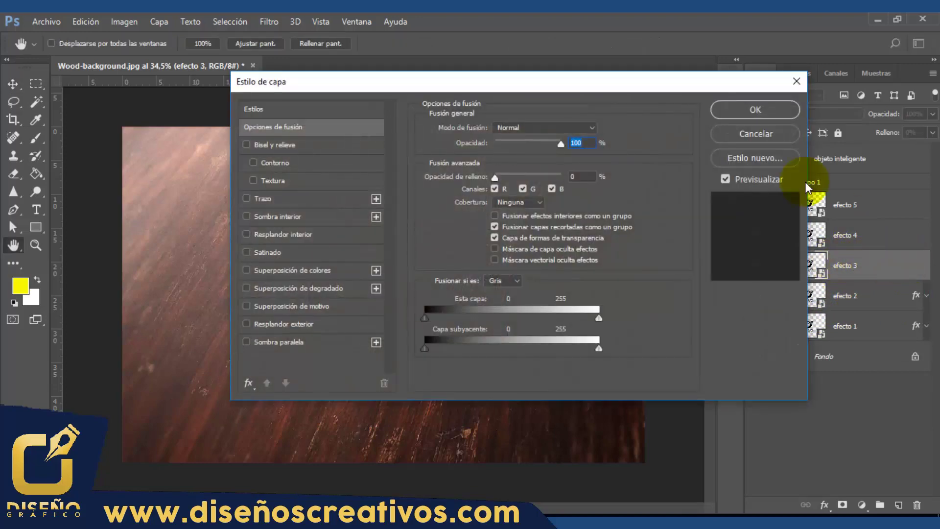
{"action": "mouse_move", "coordinate": [463, 84]}
{"action": "left_mouse_down"}
{"action": "mouse_move", "coordinate": [563, 84]}
{"action": "mouse_move", "coordinate": [626, 57]}
{"action": "mouse_move", "coordinate": [678, 59]}
{"action": "mouse_move", "coordinate": [661, 55]}
{"action": "left_mouse_up"}
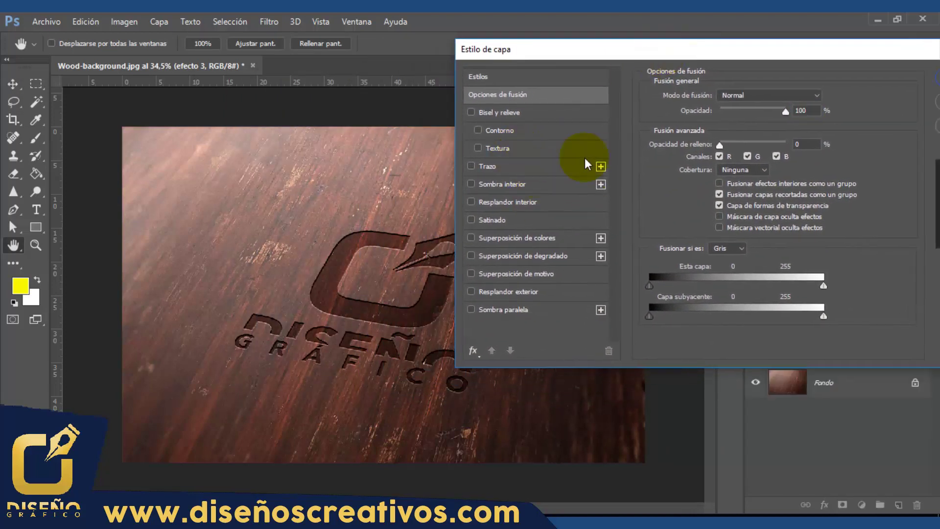
{"action": "left_click", "coordinate": [502, 186]}
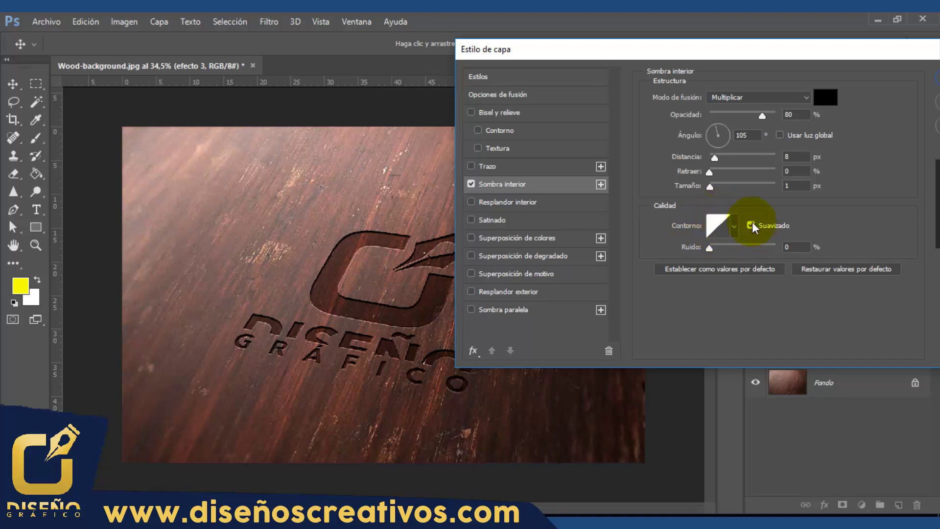
{"action": "left_click_drag", "start_coordinate": [891, 46], "coordinate": [683, 63]}
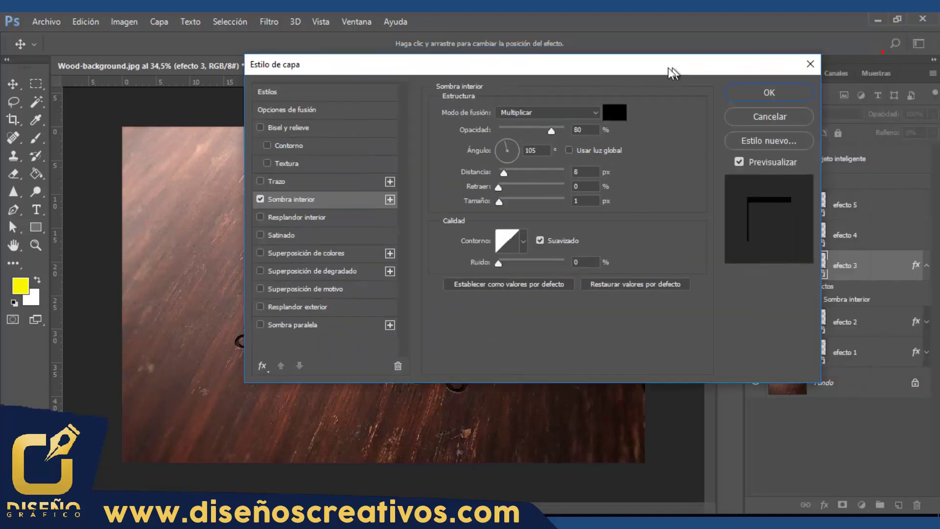
{"action": "left_click", "coordinate": [763, 89]}
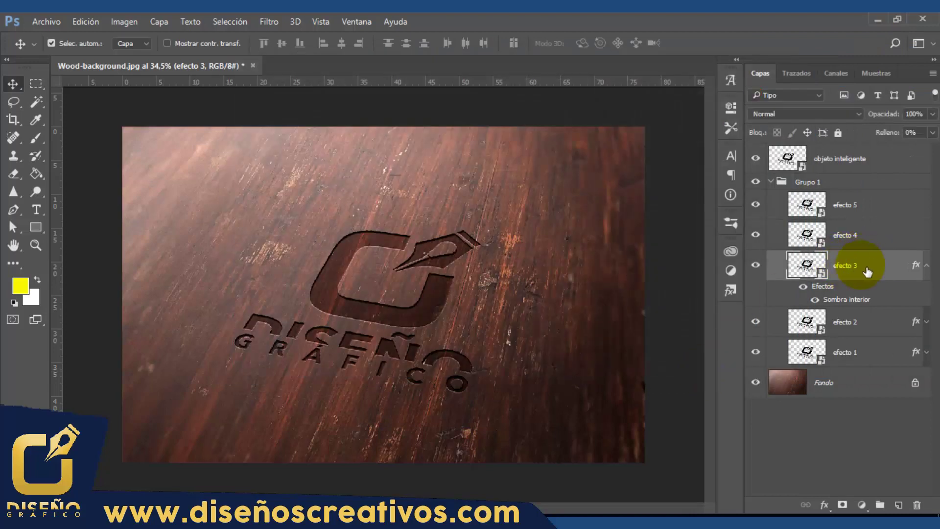
Give efecto 4 an anti-aliased Multiplicar inner shadow at 80%, 105°, 10 px distance, 1 px size
{"action": "left_click", "coordinate": [929, 266]}
{"action": "left_click", "coordinate": [896, 239]}
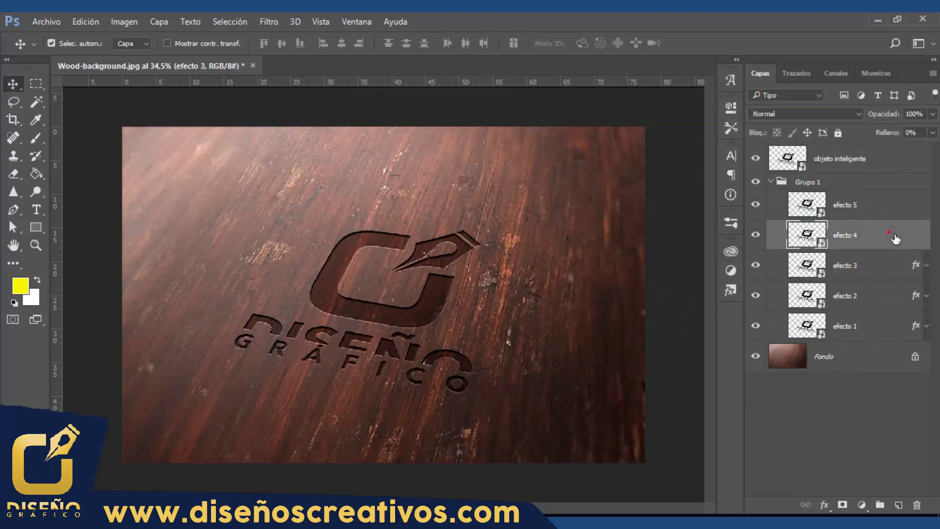
{"action": "double_click", "coordinate": [895, 239]}
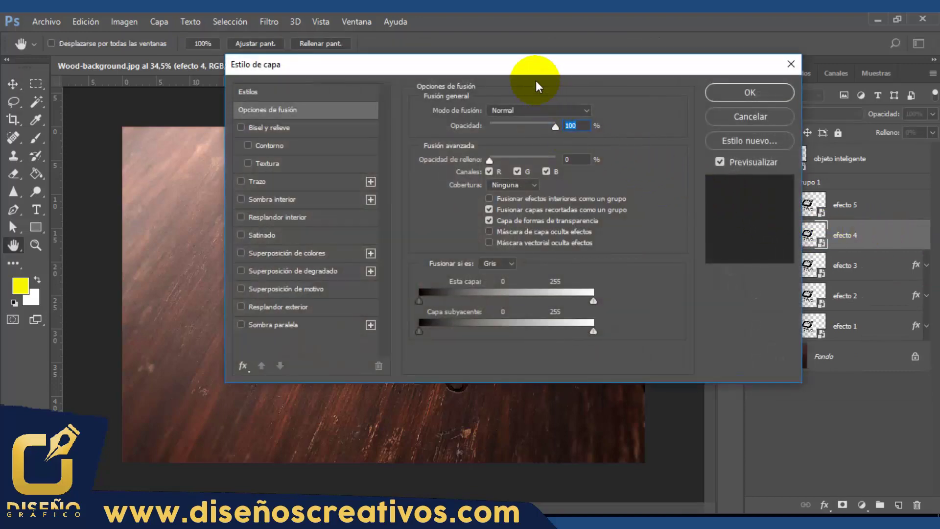
{"action": "left_click_drag", "start_coordinate": [519, 64], "coordinate": [741, 45]}
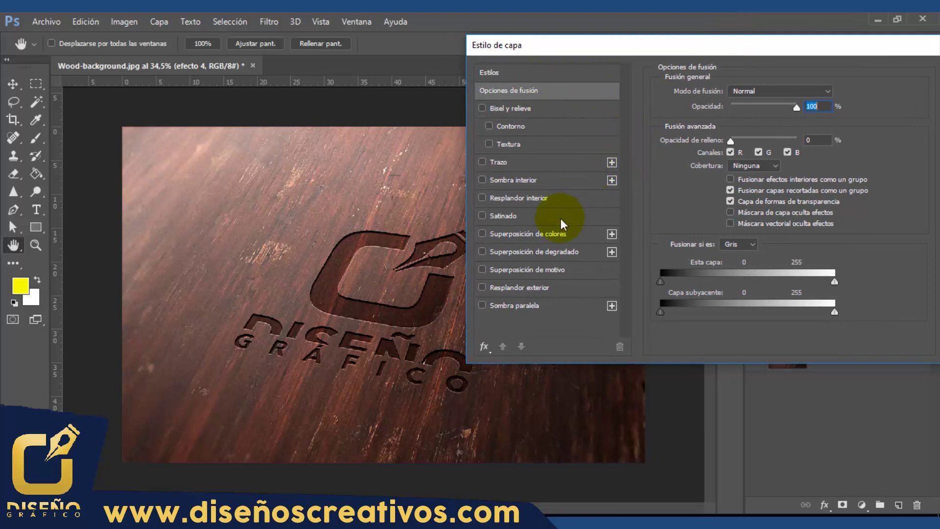
{"action": "left_click", "coordinate": [543, 180]}
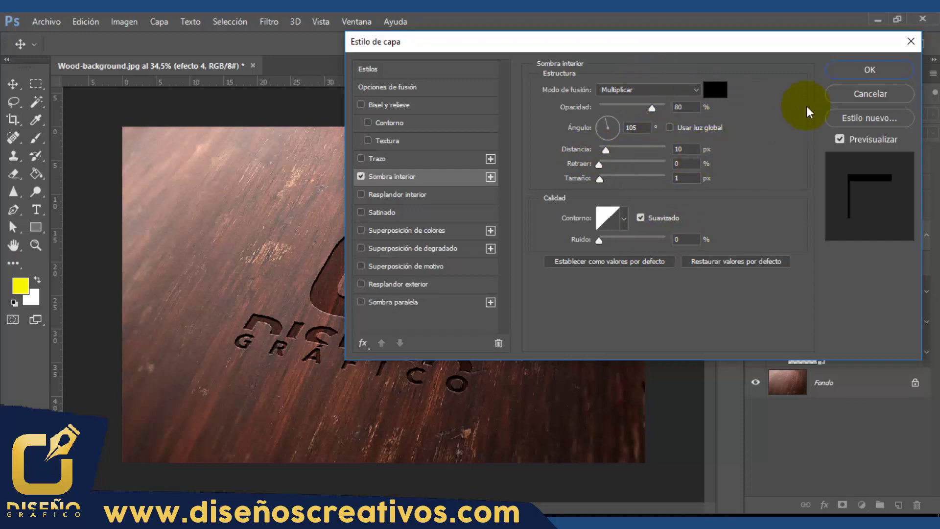
{"action": "left_click_drag", "start_coordinate": [735, 37], "coordinate": [686, 36]}
{"action": "left_click", "coordinate": [816, 70]}
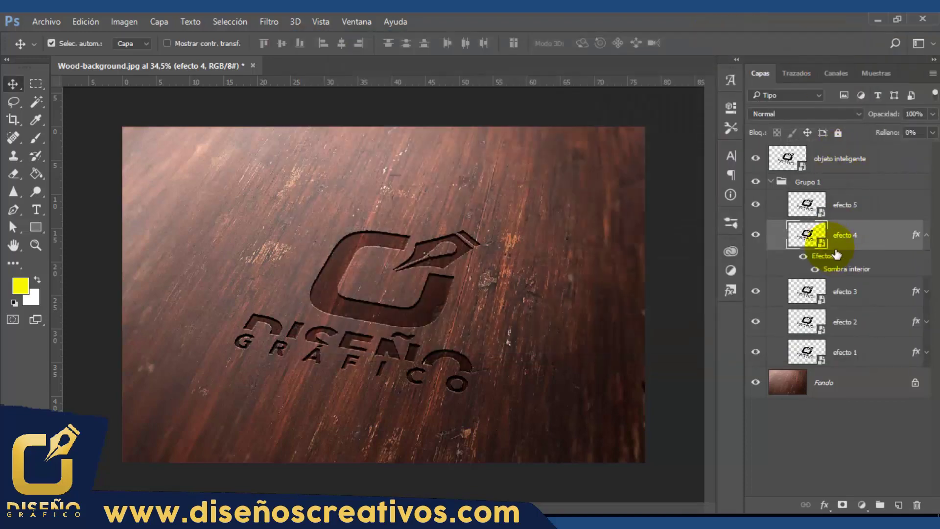
Give efecto 5 an inner shadow (distance 12, size 8, new contour) and a soft-light gradient overlay
{"action": "left_click", "coordinate": [927, 235]}
{"action": "left_click", "coordinate": [877, 209]}
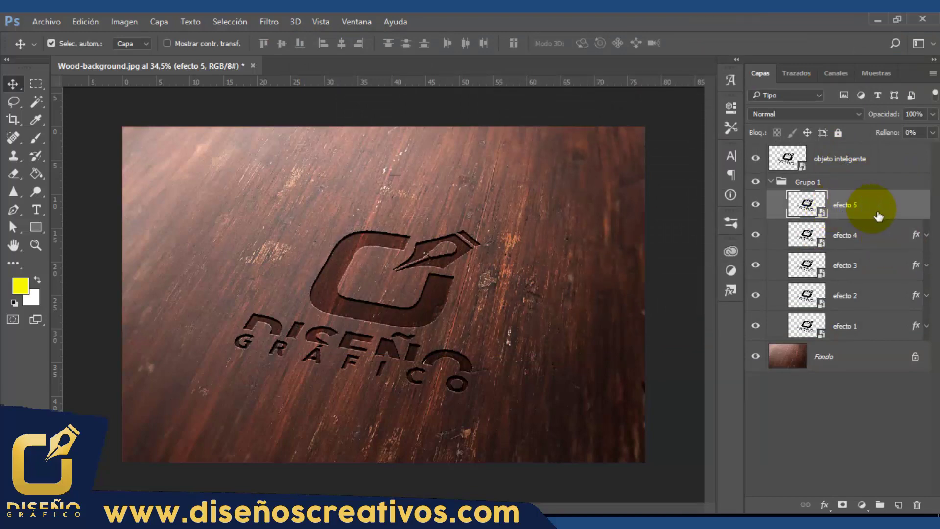
{"action": "double_click", "coordinate": [882, 204]}
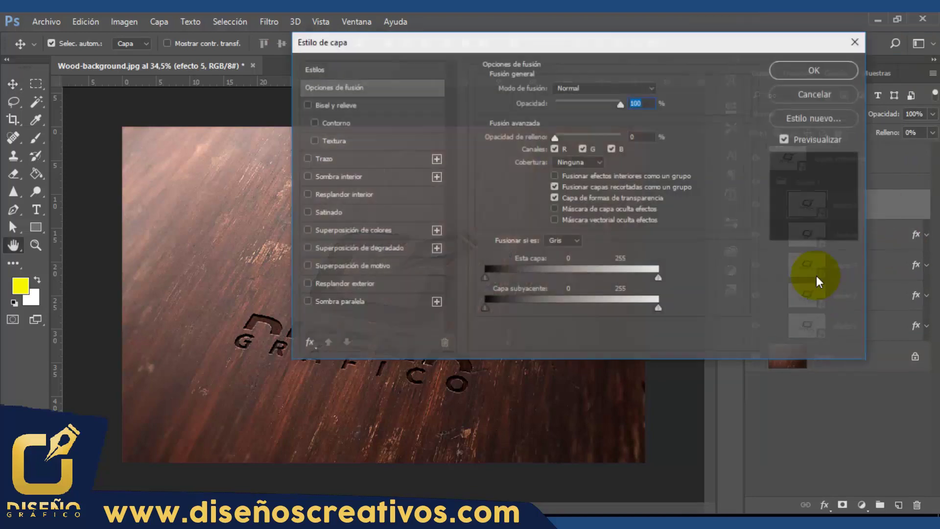
{"action": "mouse_move", "coordinate": [434, 42]}
{"action": "left_mouse_down"}
{"action": "mouse_move", "coordinate": [657, 41]}
{"action": "mouse_move", "coordinate": [627, 47]}
{"action": "left_mouse_up"}
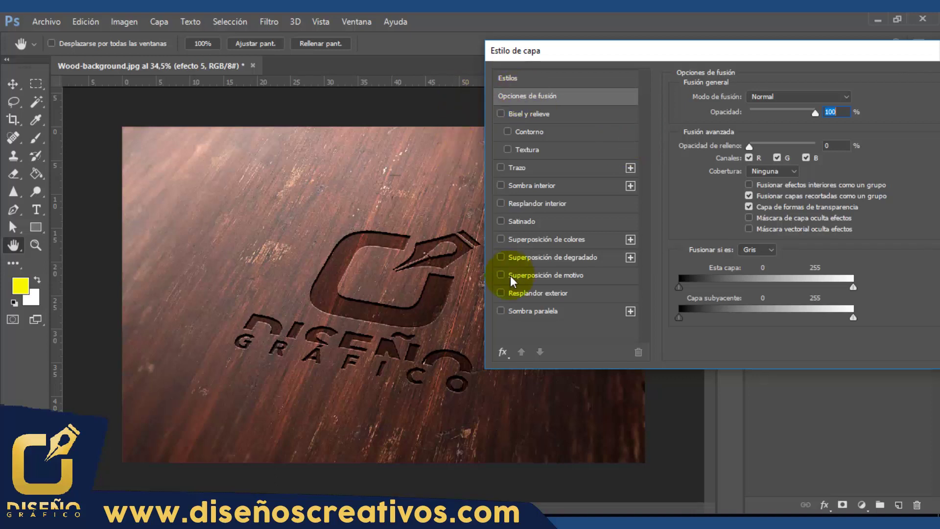
{"action": "left_click", "coordinate": [578, 186]}
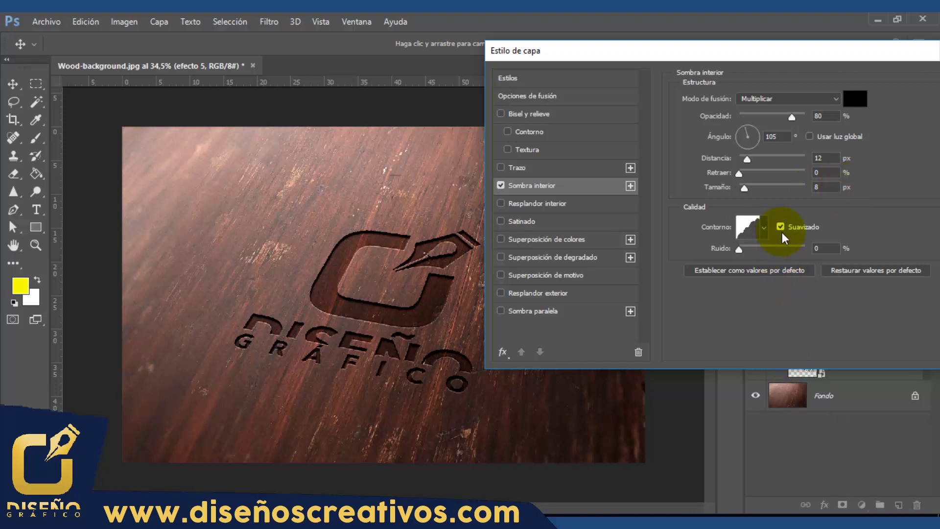
{"action": "left_click", "coordinate": [763, 228]}
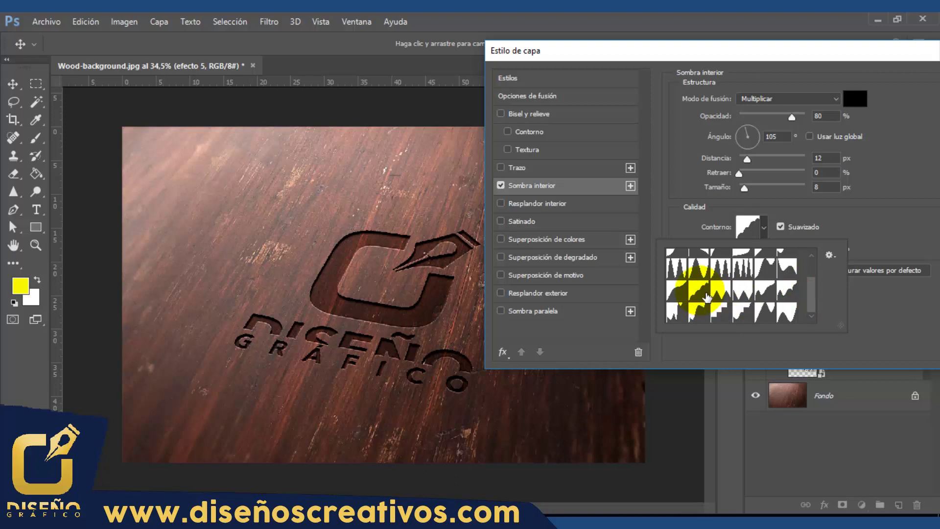
{"action": "left_click", "coordinate": [876, 217]}
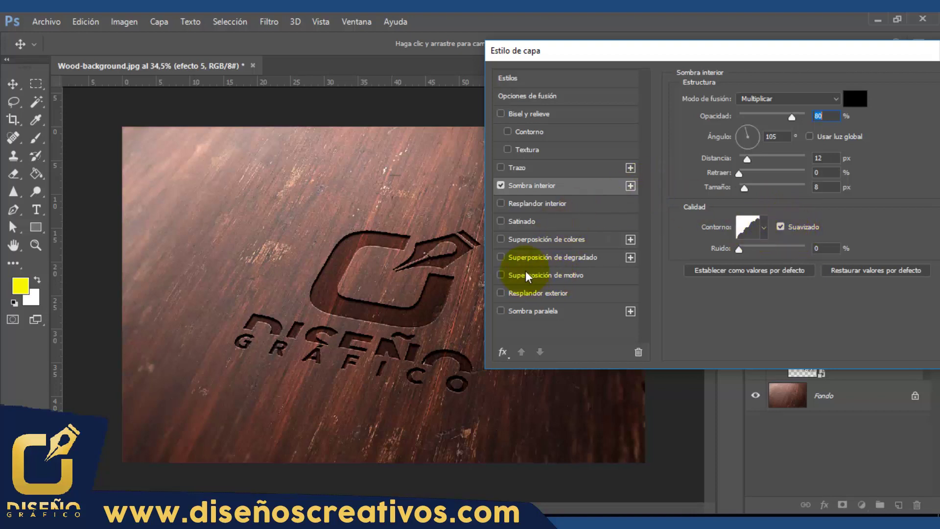
{"action": "left_click", "coordinate": [537, 259]}
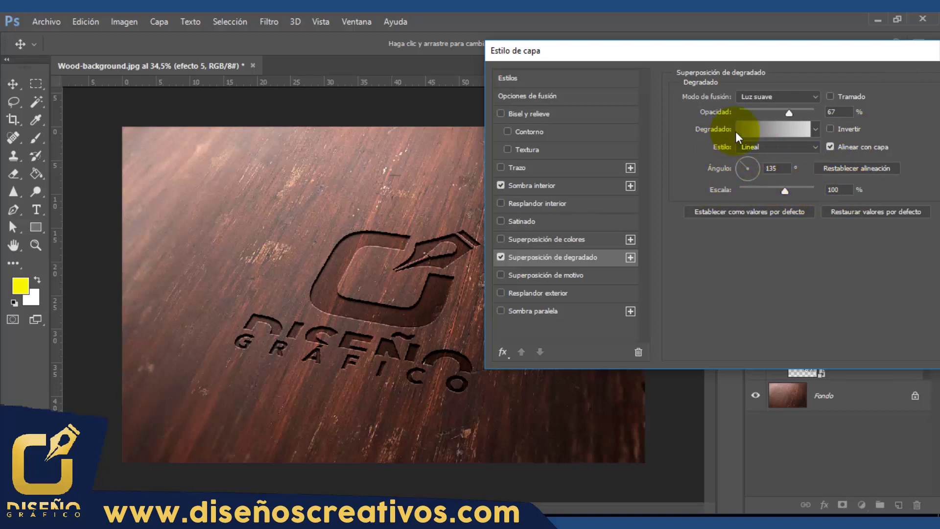
Set efecto 5's gradient overlay colour stops to grey 696969 and light grey d9d9d9
{"action": "left_click", "coordinate": [787, 130]}
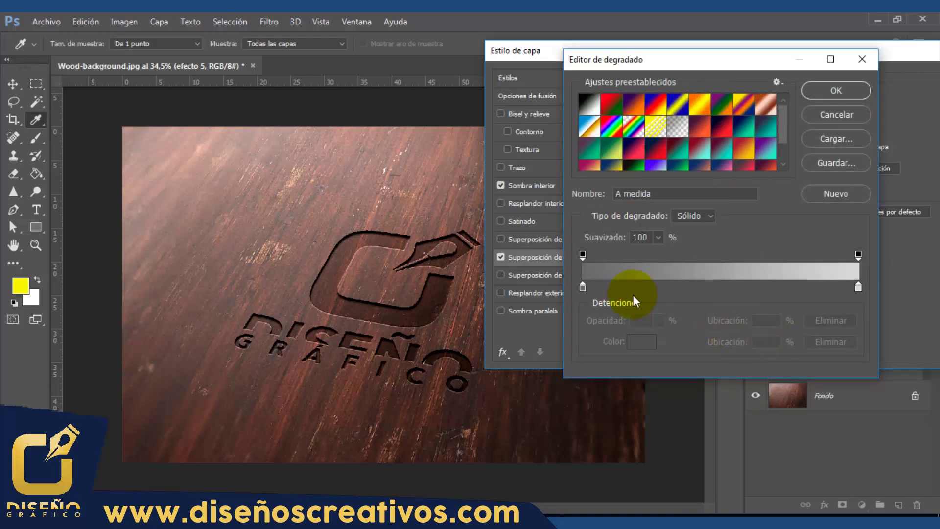
{"action": "left_click", "coordinate": [583, 287]}
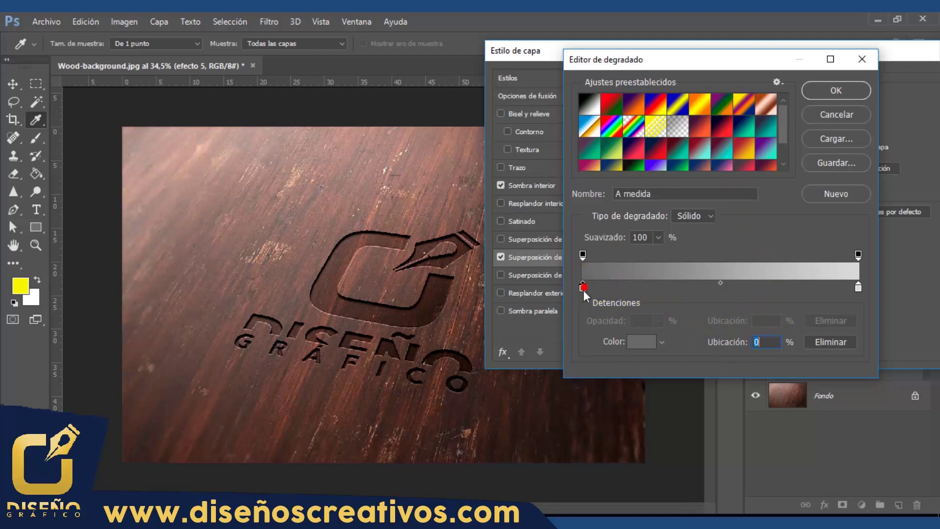
{"action": "left_click", "coordinate": [644, 342]}
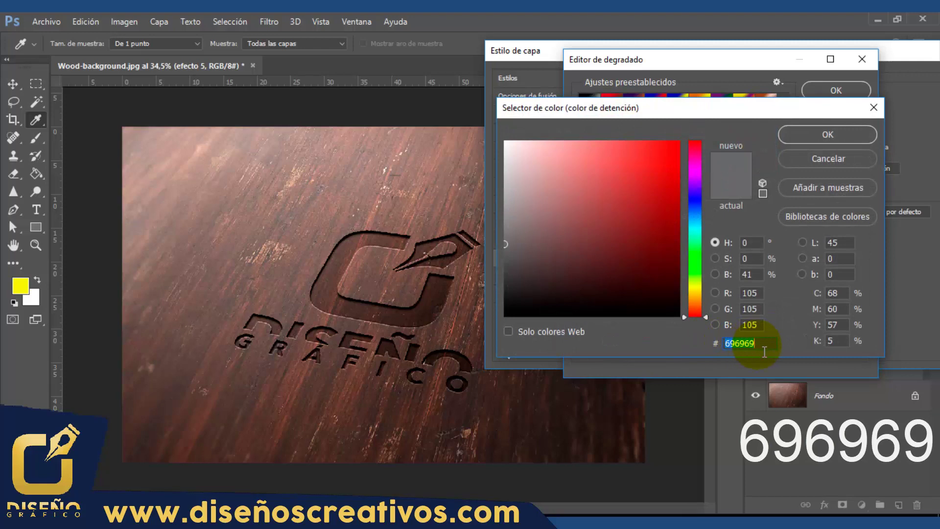
{"action": "left_click", "coordinate": [821, 136]}
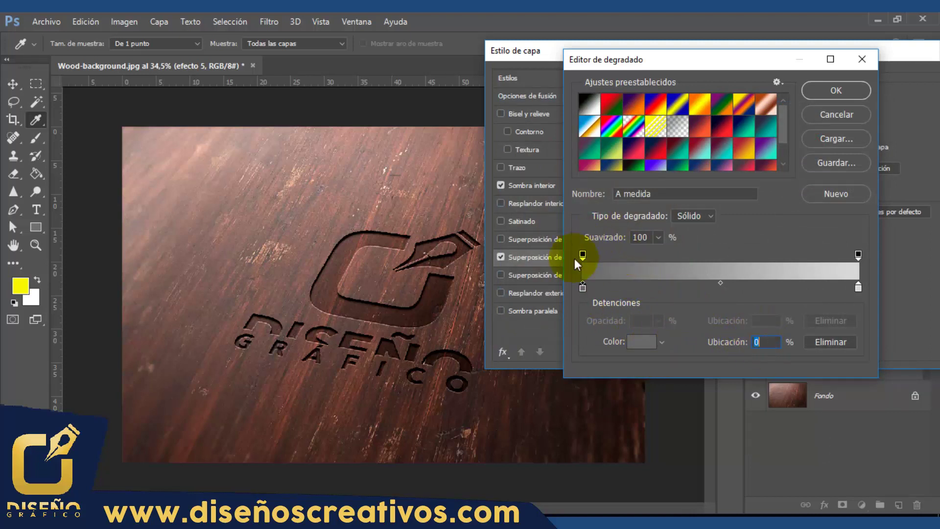
{"action": "left_click", "coordinate": [858, 287]}
{"action": "left_click", "coordinate": [643, 342]}
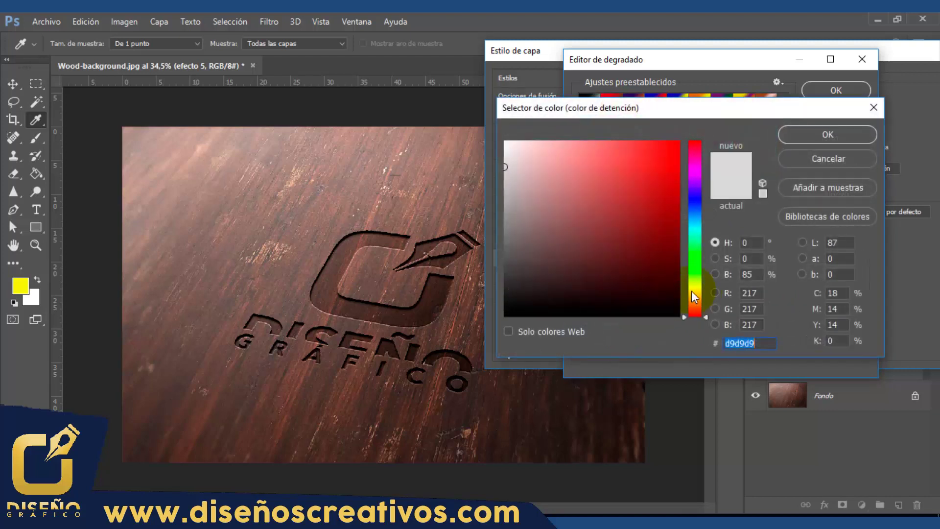
{"action": "left_click", "coordinate": [717, 343]}
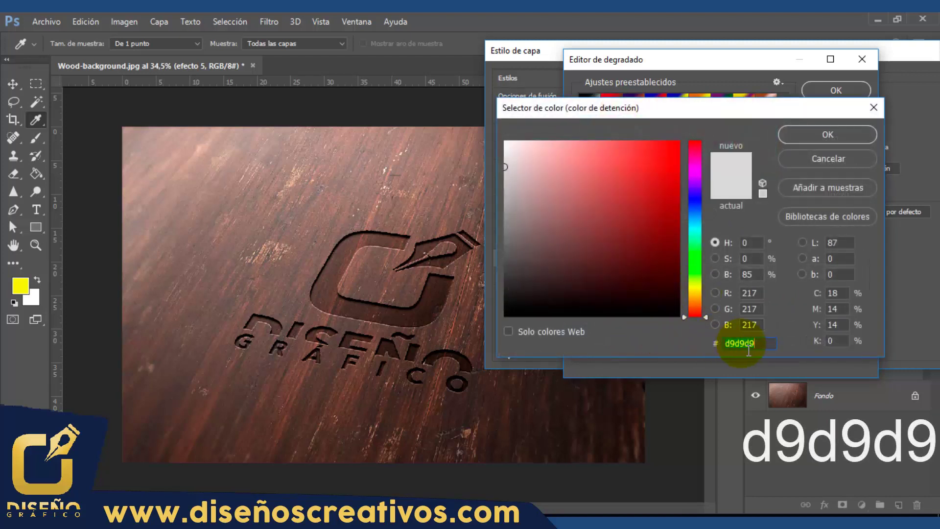
{"action": "left_click", "coordinate": [827, 140]}
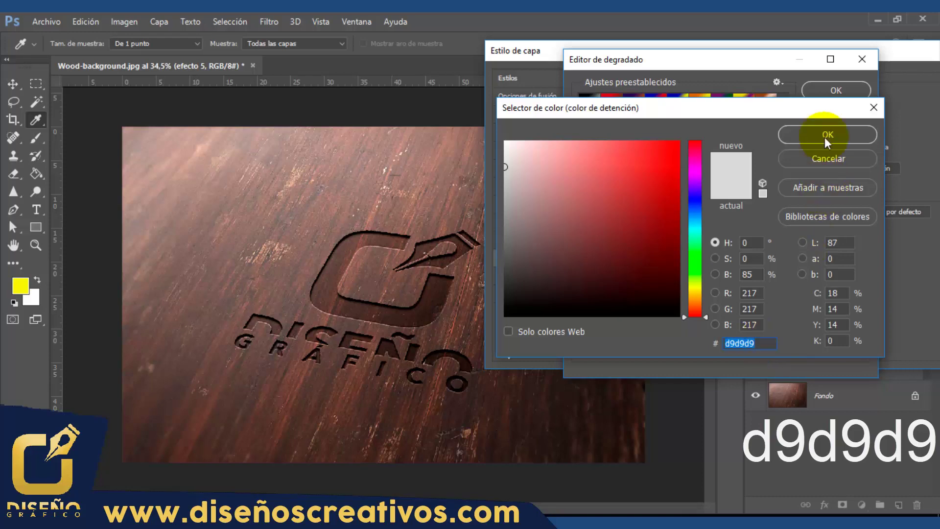
{"action": "left_click", "coordinate": [827, 132]}
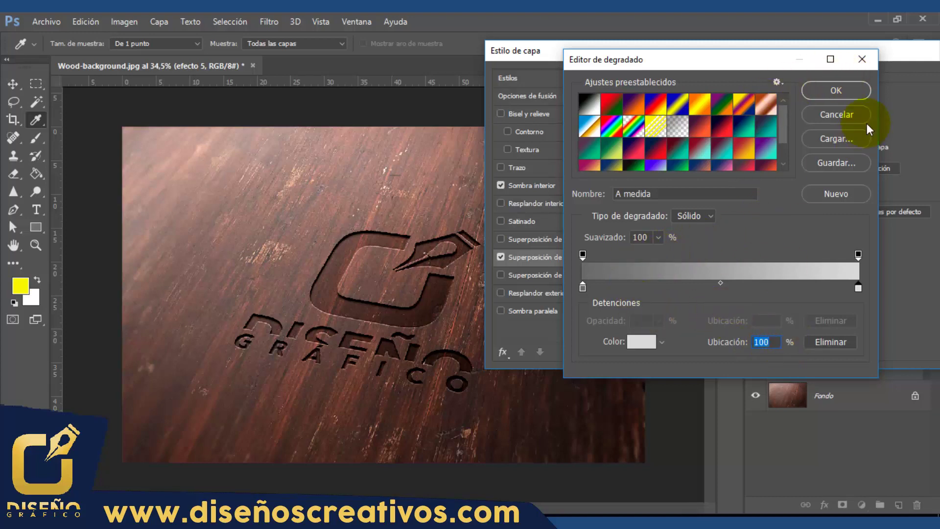
{"action": "left_click", "coordinate": [837, 89]}
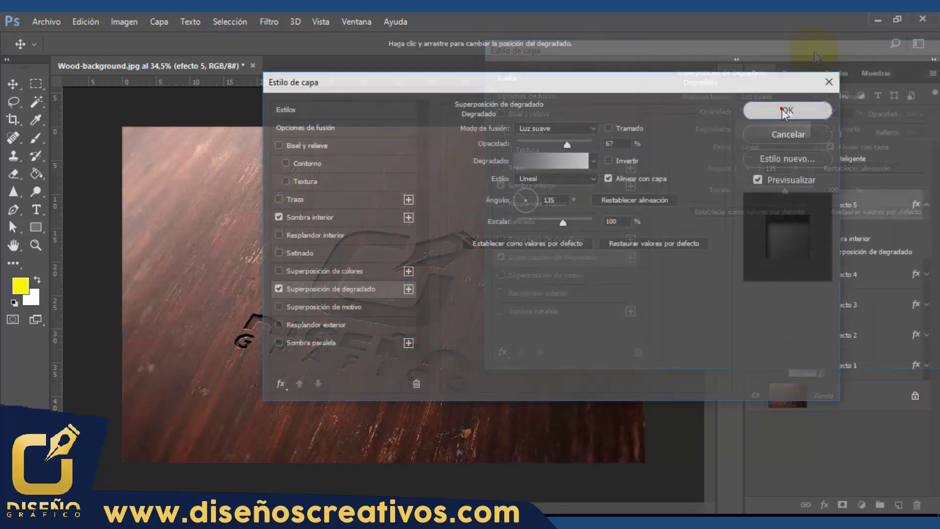
Apply efecto 5's inner shadow and gradient overlay styles, collapse its effects, and select Grupo 1
{"action": "left_click", "coordinate": [783, 109]}
{"action": "left_click", "coordinate": [927, 205]}
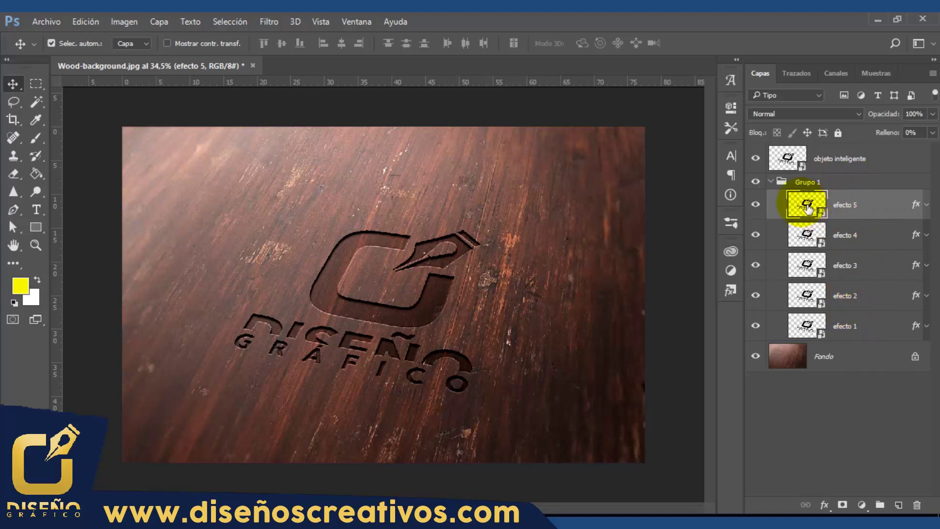
{"action": "left_click", "coordinate": [788, 182]}
Collapse Grupo 1 and select the top objeto inteligente layer
{"action": "left_click", "coordinate": [772, 182]}
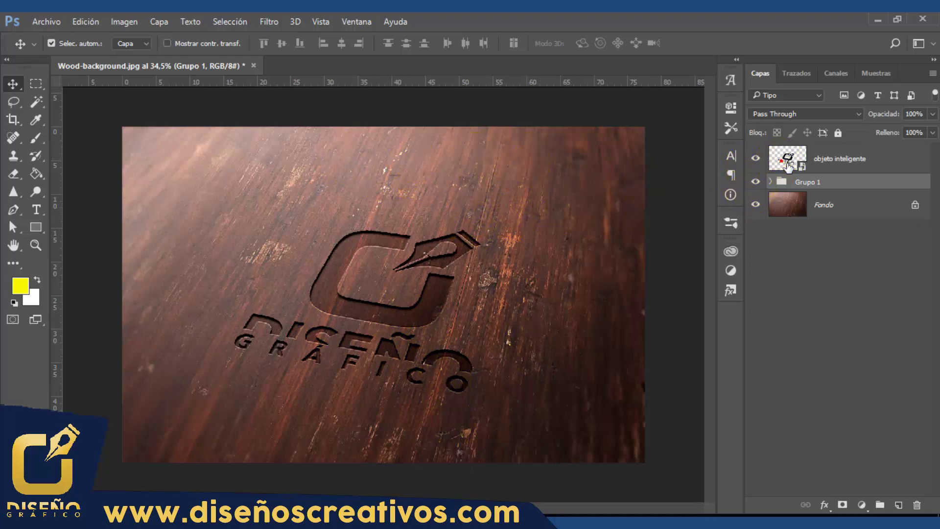
{"action": "left_click", "coordinate": [788, 160]}
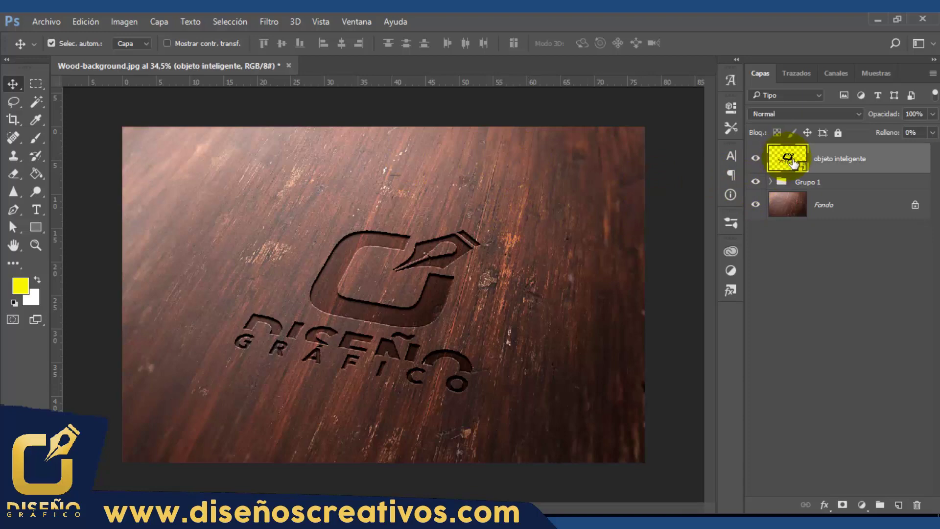
Open the smart object's contents without adding a colour profile
{"action": "double_click", "coordinate": [796, 163]}
{"action": "key", "text": "i"}
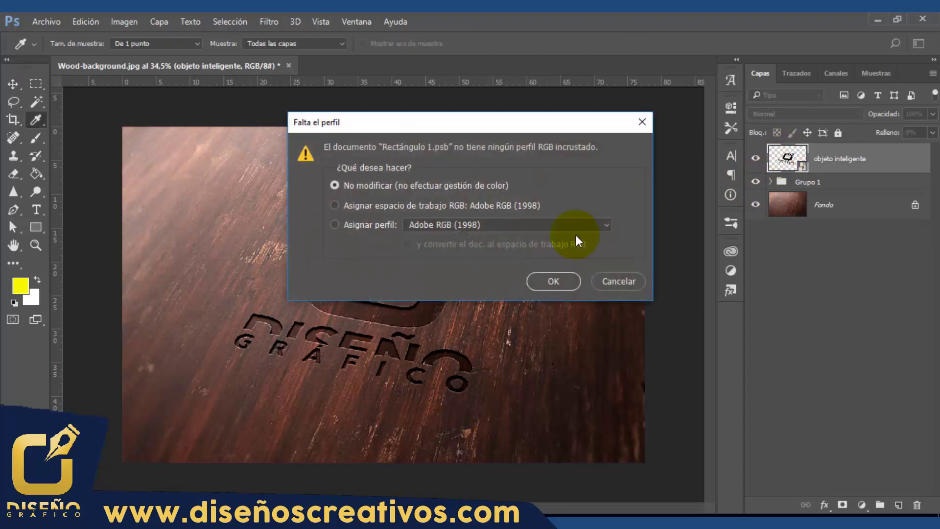
{"action": "left_click", "coordinate": [568, 281]}
{"action": "key", "text": "v"}
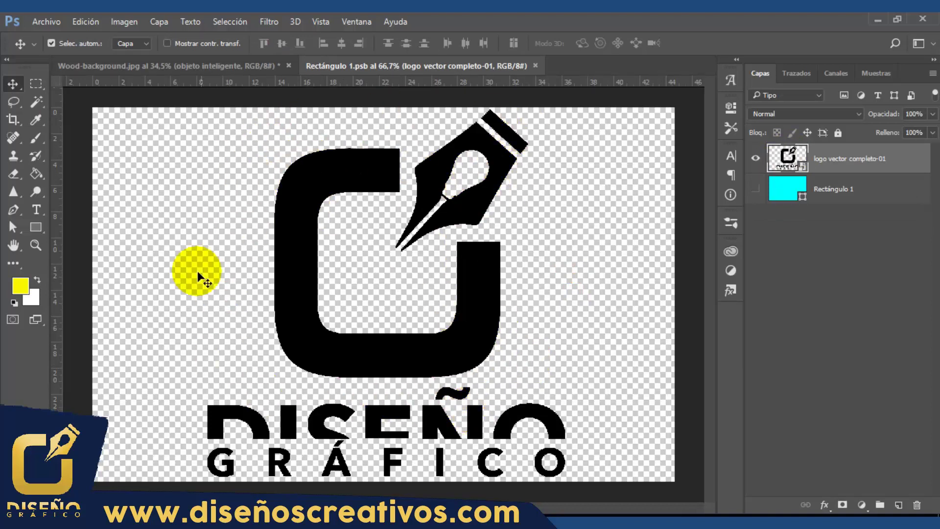
Embed logo diseño Gráfico-01, hide the vector completo-01 layer, then save and close the contents
{"action": "left_click", "coordinate": [46, 21]}
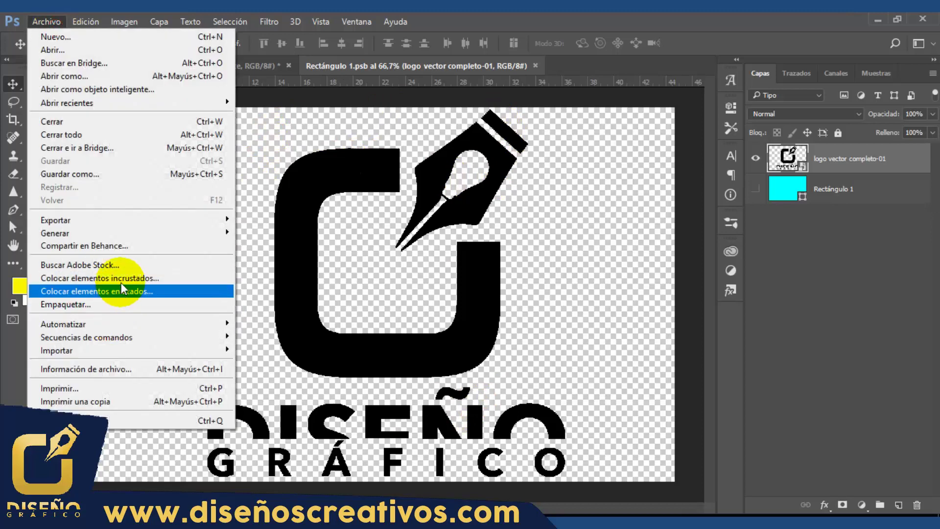
{"action": "left_click", "coordinate": [123, 279]}
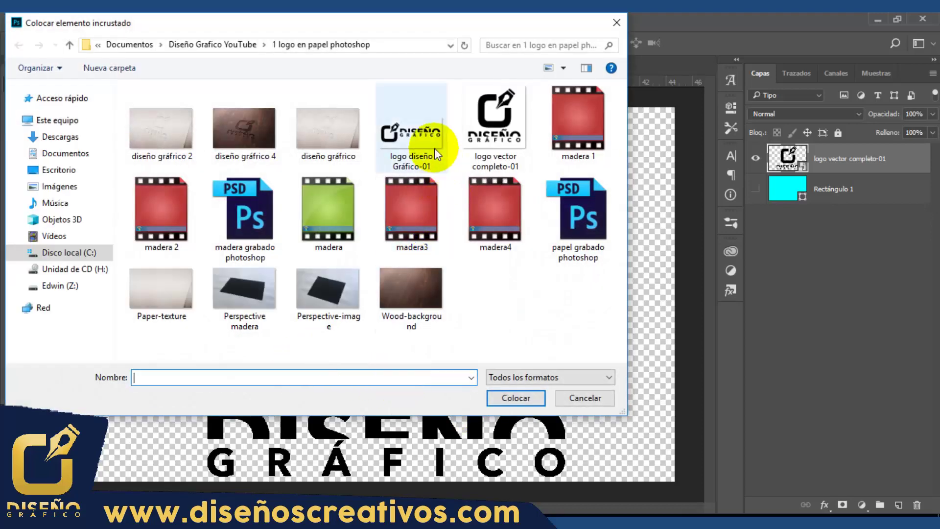
{"action": "left_click", "coordinate": [424, 137]}
{"action": "left_click", "coordinate": [516, 398]}
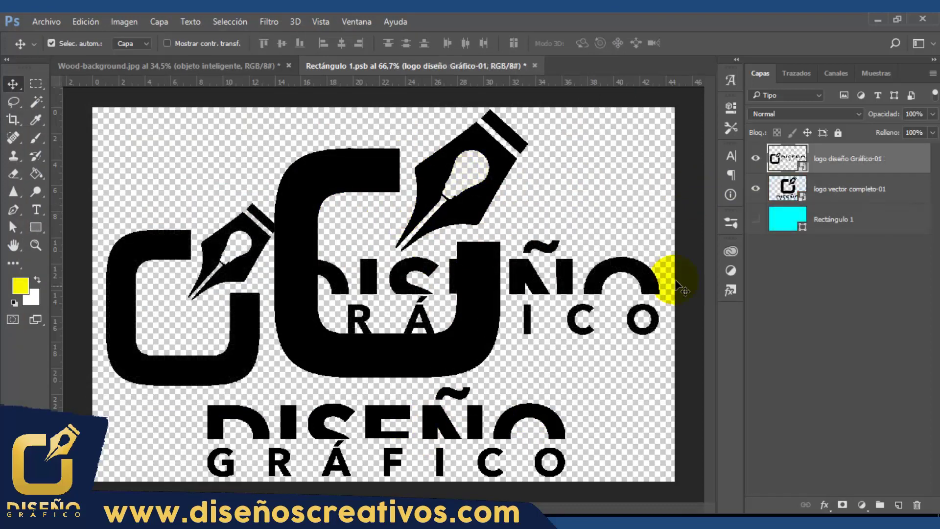
{"action": "left_click", "coordinate": [757, 189]}
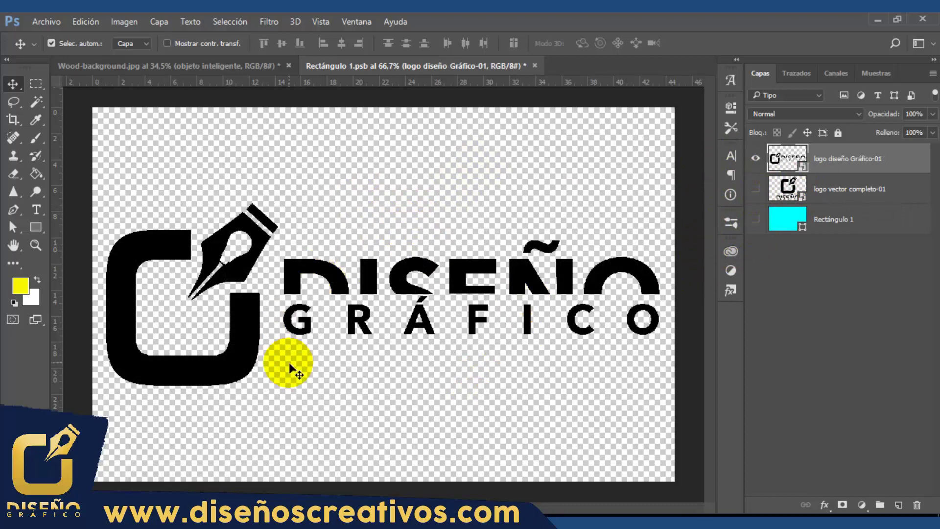
{"action": "key", "text": "ctrl+s"}
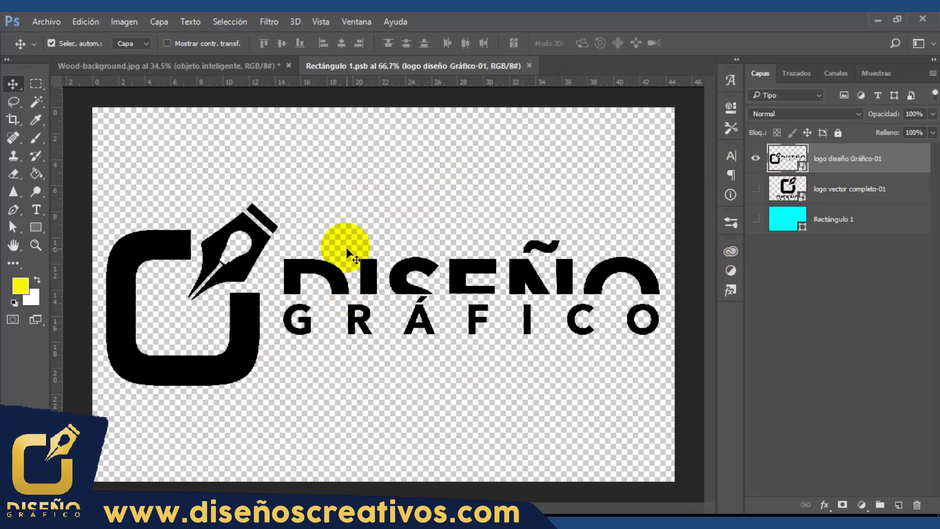
{"action": "left_click", "coordinate": [530, 66]}
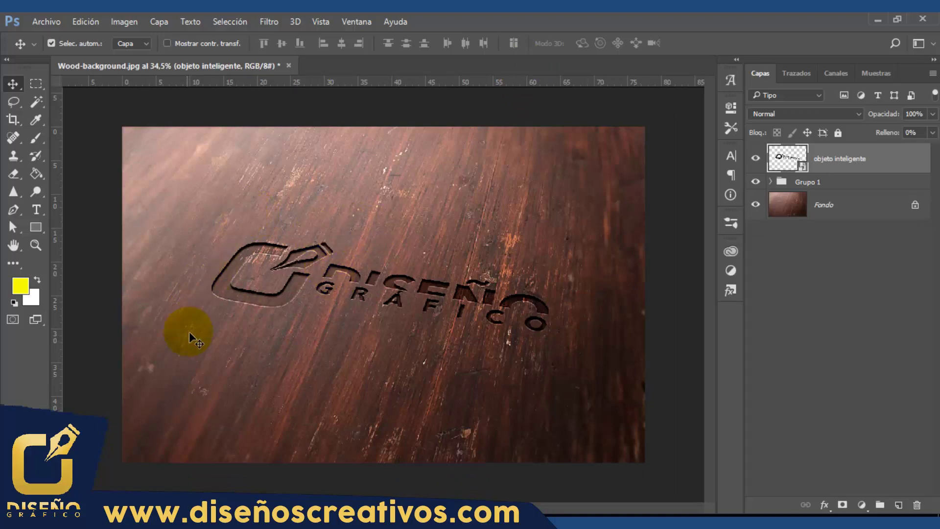